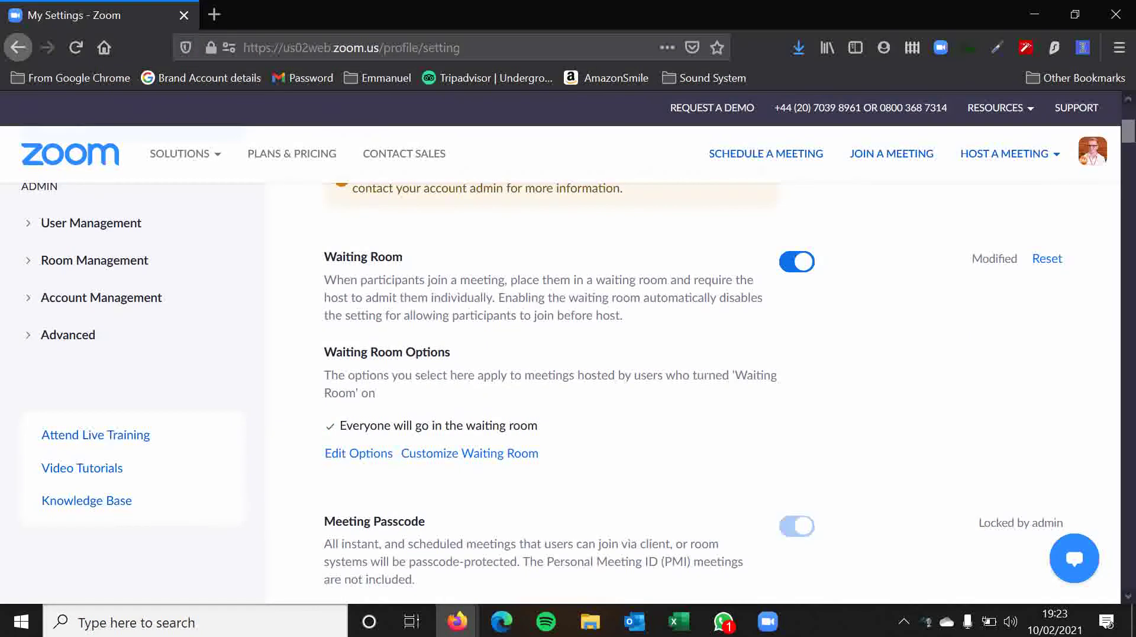
Step: Review the meeting Security section, covering the required security option, the Waiting Room setting and the Waiting Room options
{"action": "scroll", "coordinate": [557, 301], "scroll_direction": "up", "scroll_amount": 5}
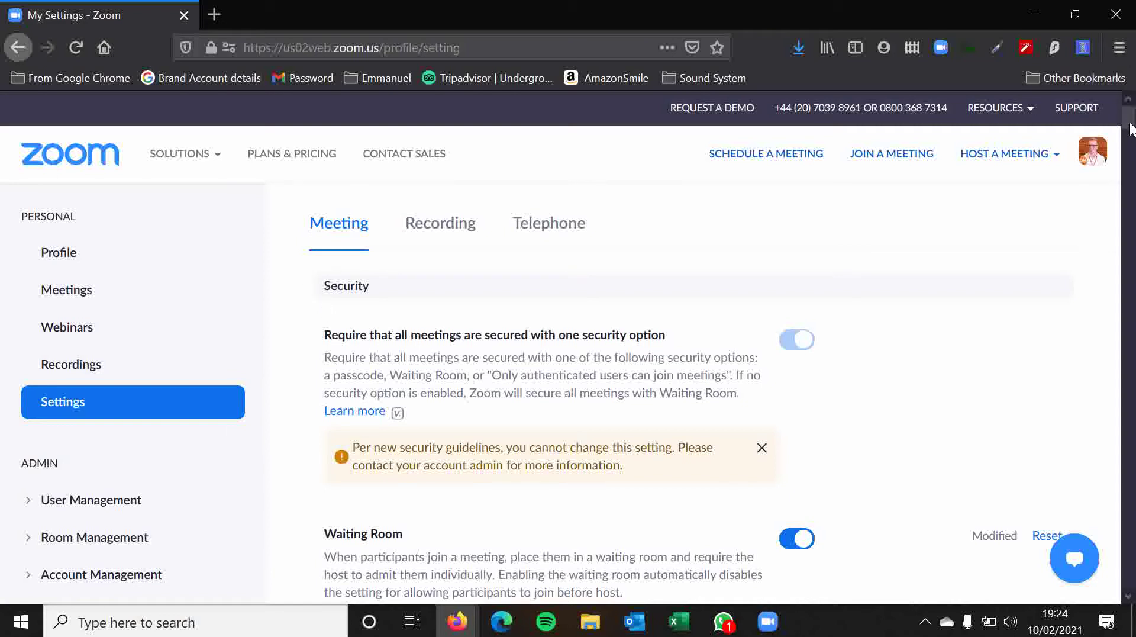
{"action": "mouse_move", "coordinate": [1130, 129]}
{"action": "left_mouse_down"}
{"action": "mouse_move", "coordinate": [1128, 420]}
{"action": "mouse_move", "coordinate": [1129, 116]}
{"action": "left_mouse_up"}
{"action": "scroll", "coordinate": [896, 347], "scroll_direction": "down", "scroll_amount": 3}
{"action": "scroll", "coordinate": [885, 279], "scroll_direction": "up", "scroll_amount": 3}
{"action": "scroll", "coordinate": [693, 380], "scroll_direction": "down", "scroll_amount": 3}
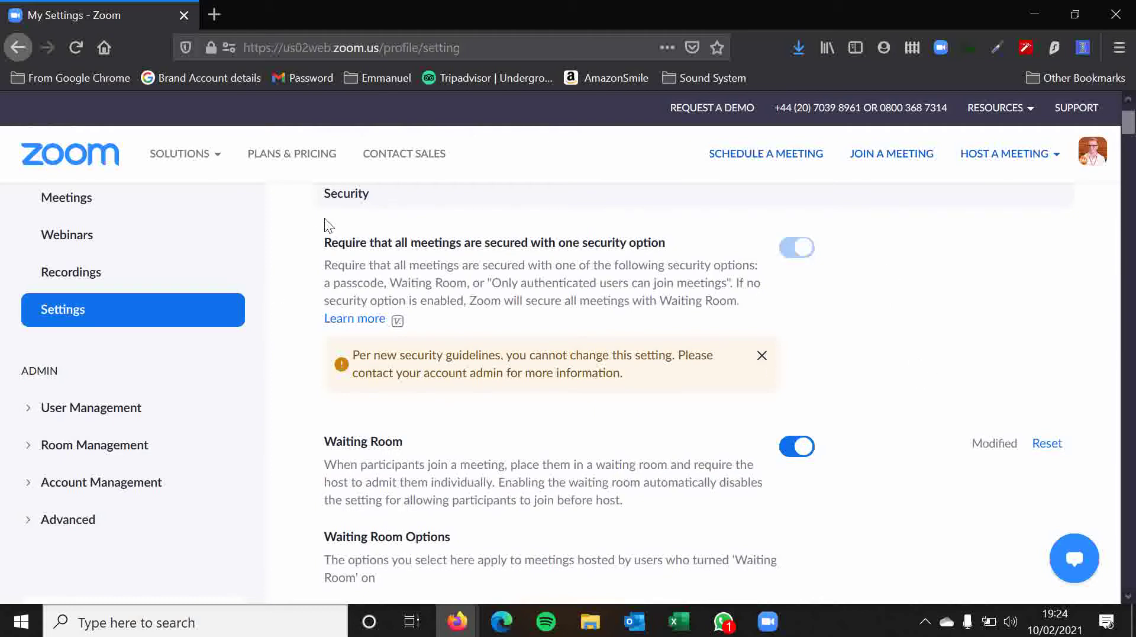
{"action": "scroll", "coordinate": [297, 319], "scroll_direction": "down", "scroll_amount": 5}
{"action": "scroll", "coordinate": [312, 259], "scroll_direction": "up", "scroll_amount": 5}
{"action": "scroll", "coordinate": [348, 369], "scroll_direction": "down", "scroll_amount": 3}
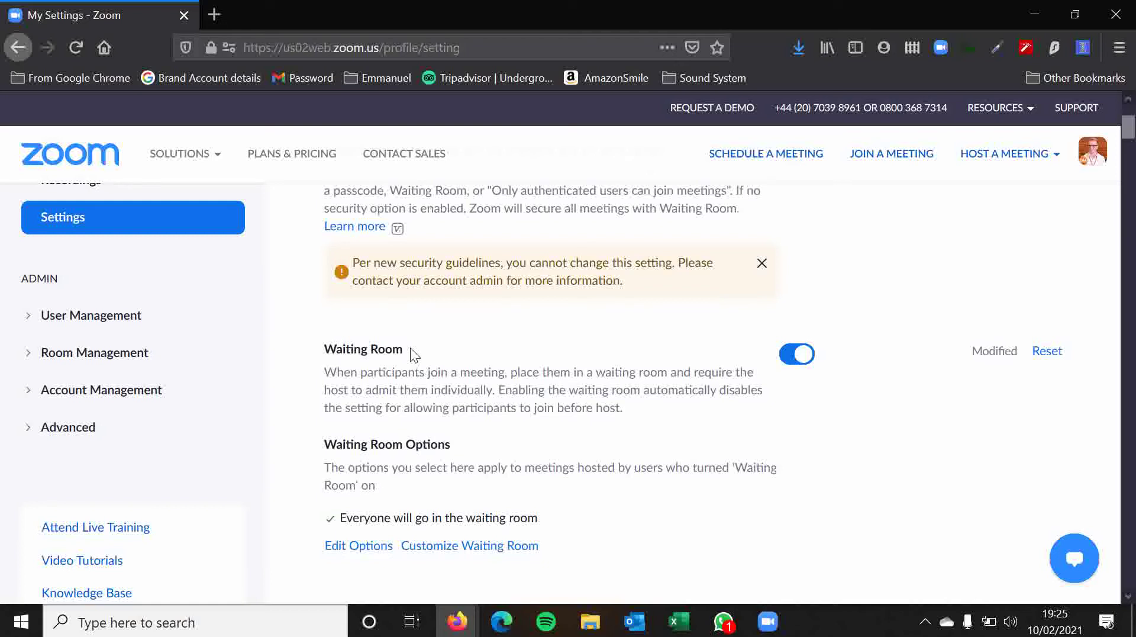
{"action": "scroll", "coordinate": [355, 376], "scroll_direction": "down", "scroll_amount": 3}
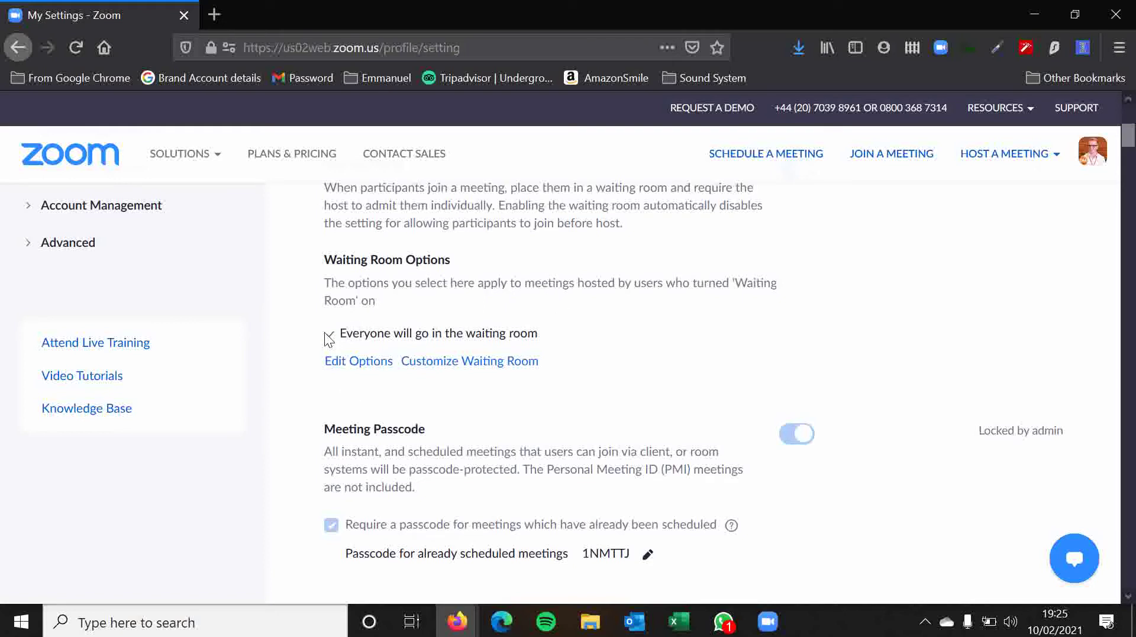
Step: Review the passcode settings for meetings, Personal Meeting ID, participants joining by phone, and one-click invite links
{"action": "scroll", "coordinate": [315, 318], "scroll_direction": "down", "scroll_amount": 2}
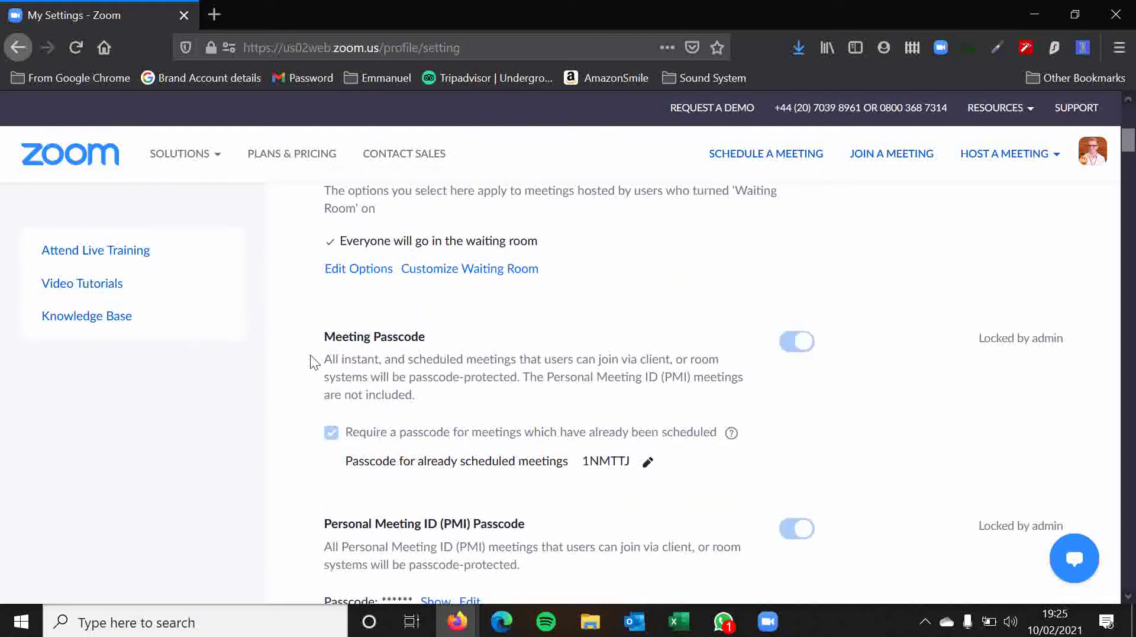
{"action": "scroll", "coordinate": [309, 359], "scroll_direction": "down", "scroll_amount": 2}
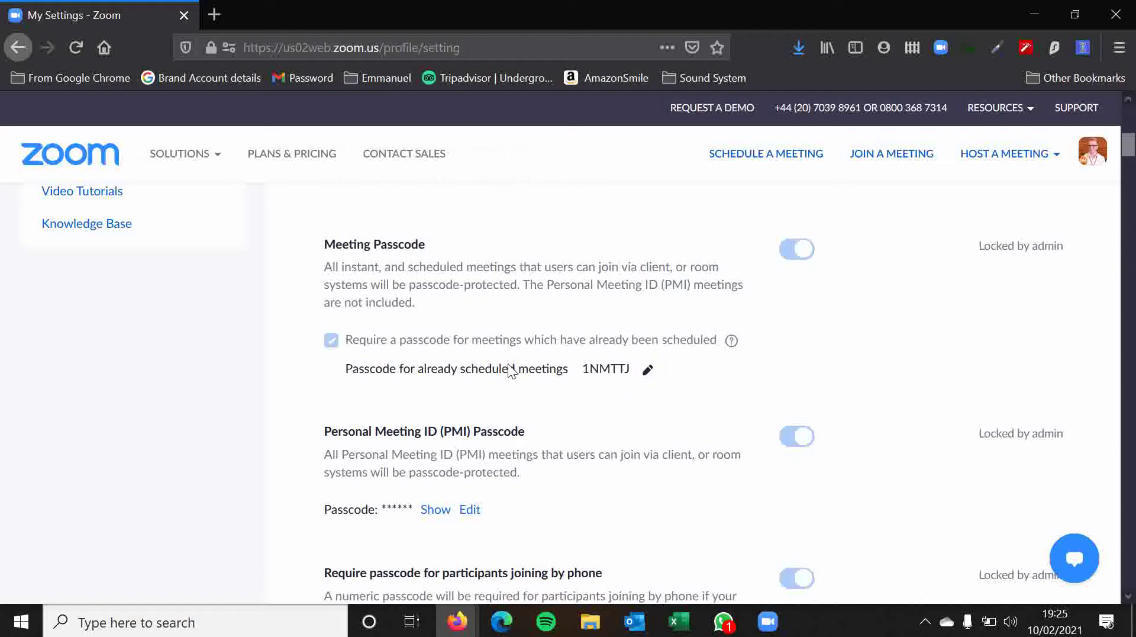
{"action": "left_click_drag", "start_coordinate": [437, 372], "coordinate": [520, 390]}
{"action": "left_click", "coordinate": [521, 383]}
{"action": "scroll", "coordinate": [521, 379], "scroll_direction": "down", "scroll_amount": 3}
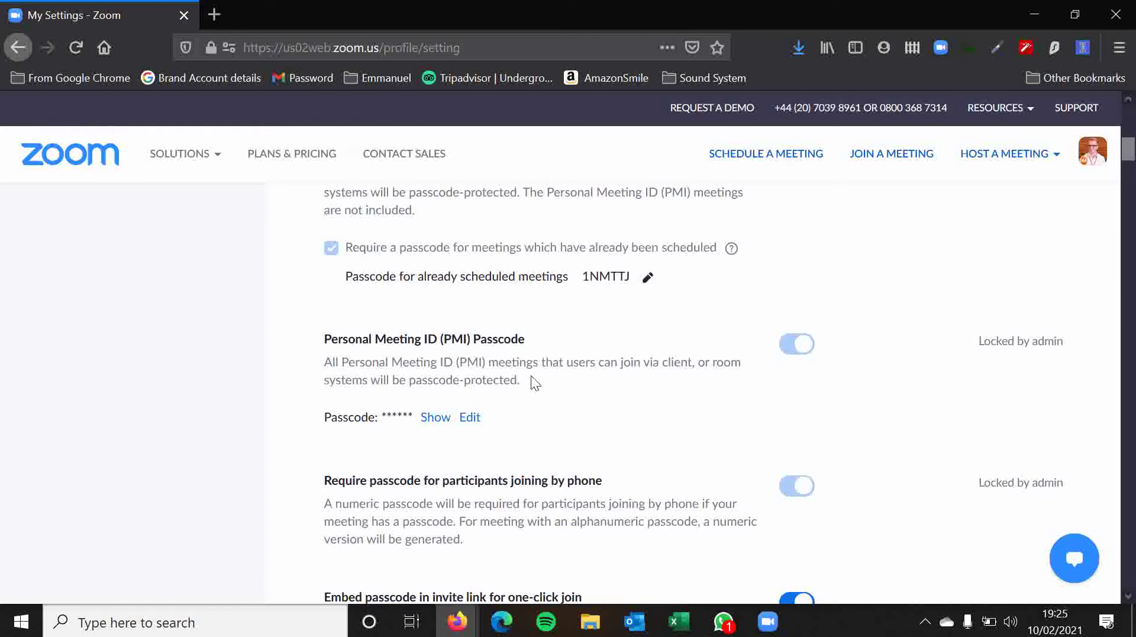
{"action": "scroll", "coordinate": [290, 352], "scroll_direction": "down", "scroll_amount": 3}
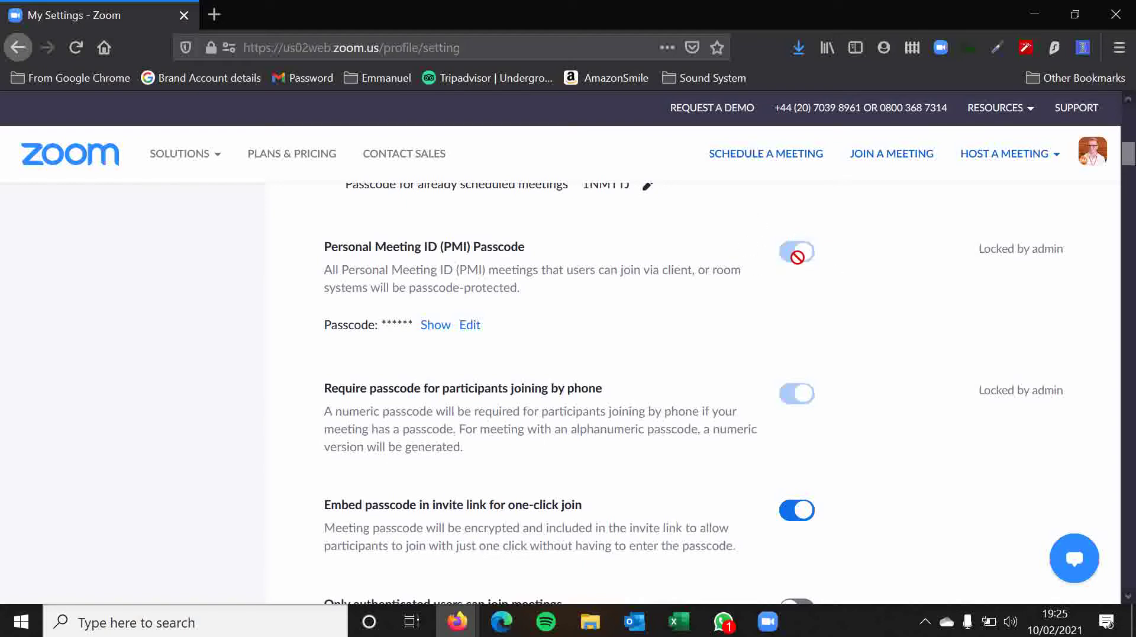
{"action": "scroll", "coordinate": [774, 317], "scroll_direction": "down", "scroll_amount": 3}
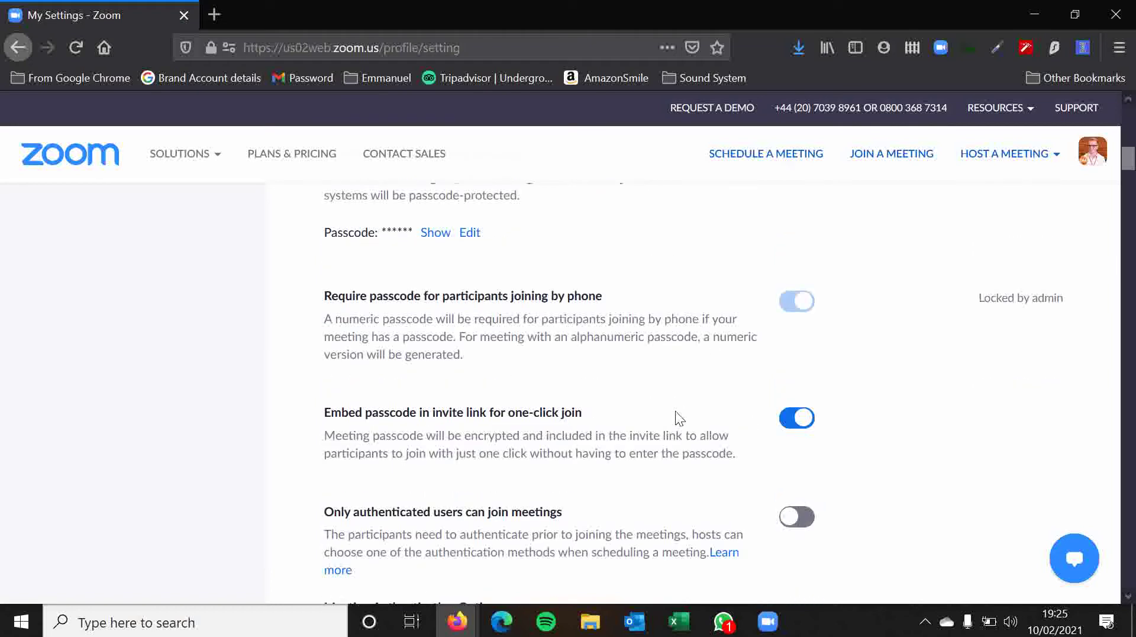
{"action": "scroll", "coordinate": [670, 410], "scroll_direction": "down", "scroll_amount": 1}
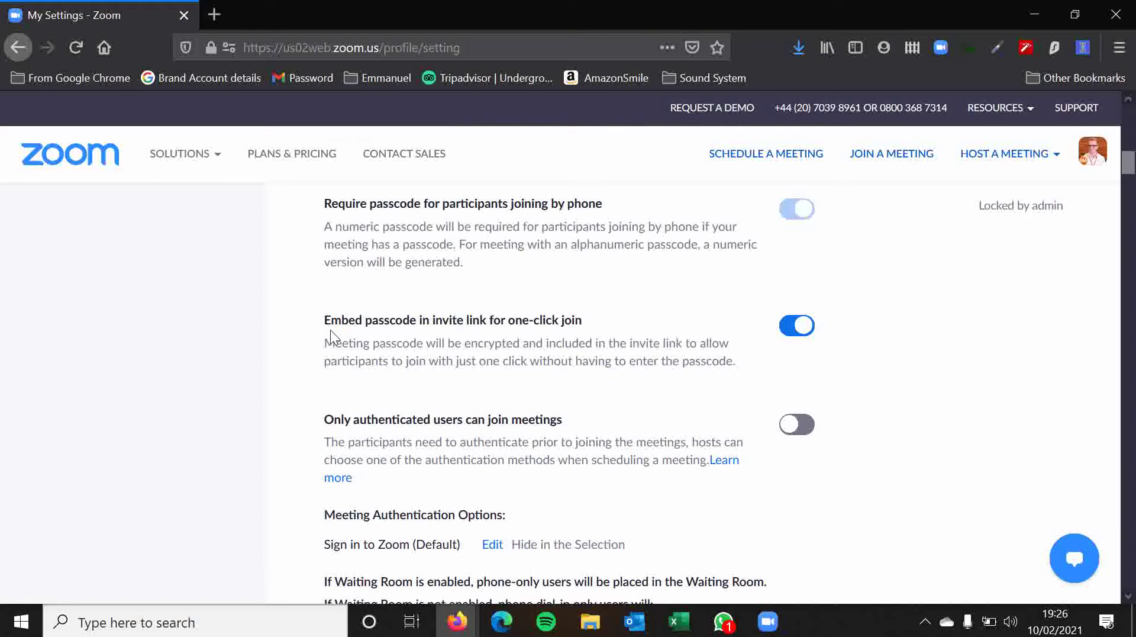
Step: Examine the authenticated-user requirements for joining meetings and the setting that approves or blocks entry from specific countries/regions
{"action": "scroll", "coordinate": [330, 329], "scroll_direction": "down", "scroll_amount": 3}
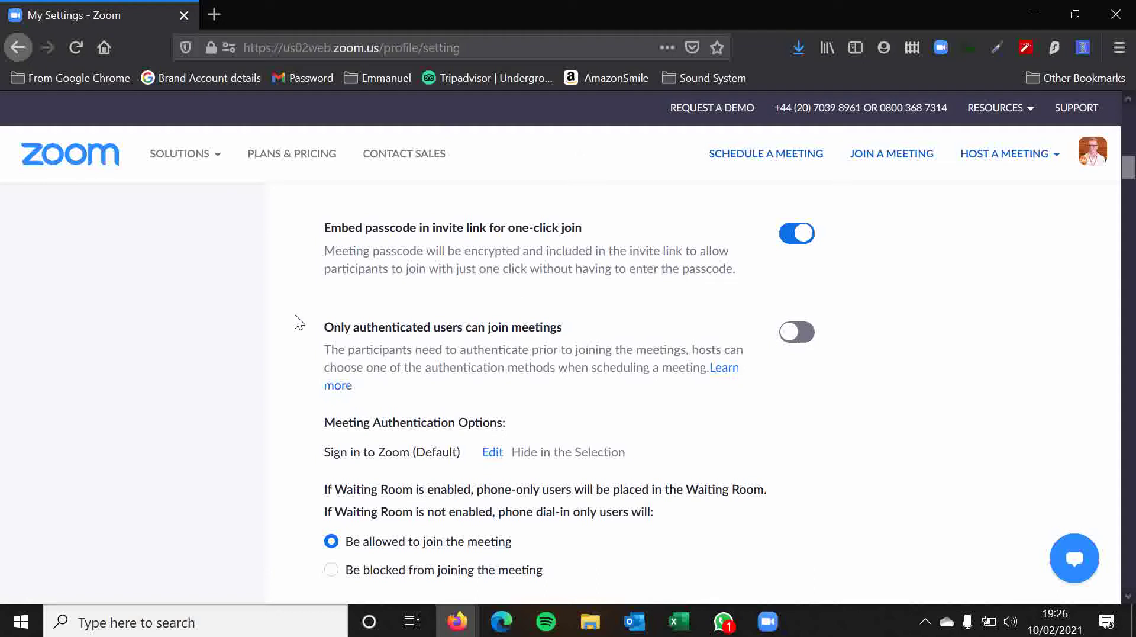
{"action": "scroll", "coordinate": [291, 310], "scroll_direction": "down", "scroll_amount": 2}
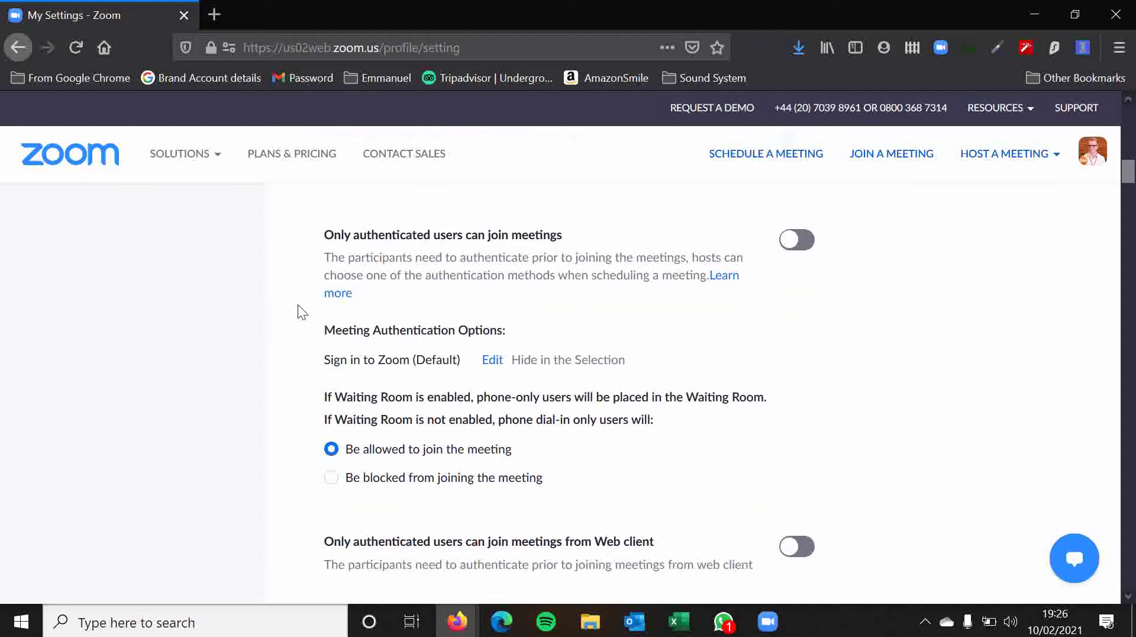
{"action": "scroll", "coordinate": [300, 309], "scroll_direction": "down", "scroll_amount": 2}
{"action": "scroll", "coordinate": [308, 320], "scroll_direction": "up", "scroll_amount": 2}
{"action": "mouse_move", "coordinate": [1129, 178]}
{"action": "left_mouse_down"}
{"action": "mouse_move", "coordinate": [1130, 191]}
{"action": "mouse_move", "coordinate": [1129, 174]}
{"action": "left_mouse_up"}
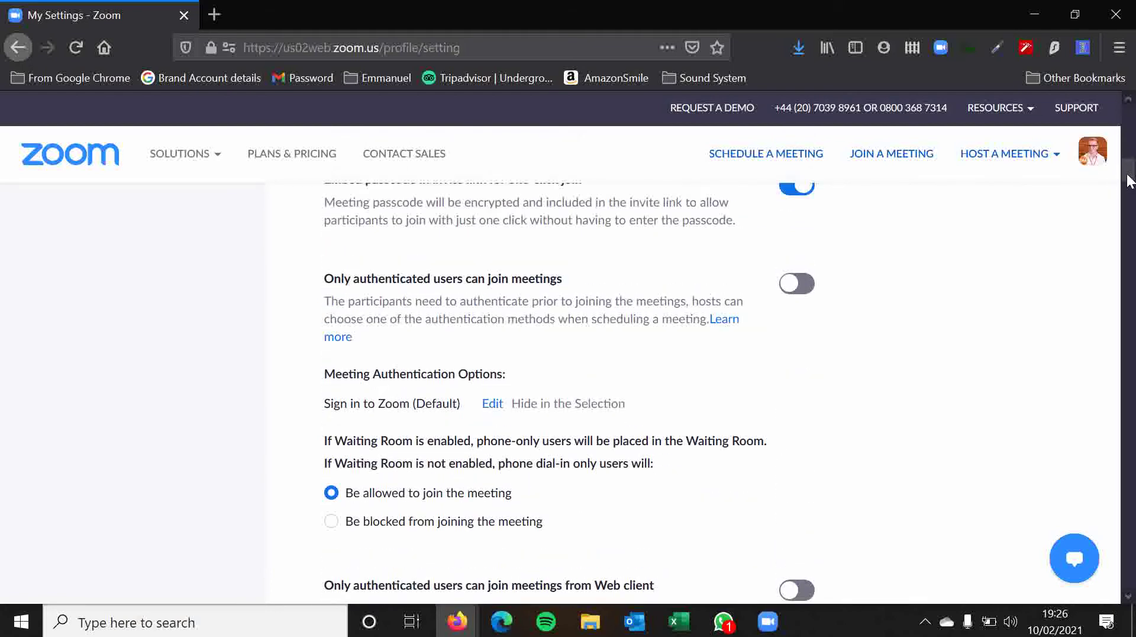
{"action": "scroll", "coordinate": [950, 278], "scroll_direction": "up", "scroll_amount": 2}
{"action": "scroll", "coordinate": [935, 272], "scroll_direction": "down", "scroll_amount": 2}
{"action": "scroll", "coordinate": [925, 281], "scroll_direction": "down", "scroll_amount": 2}
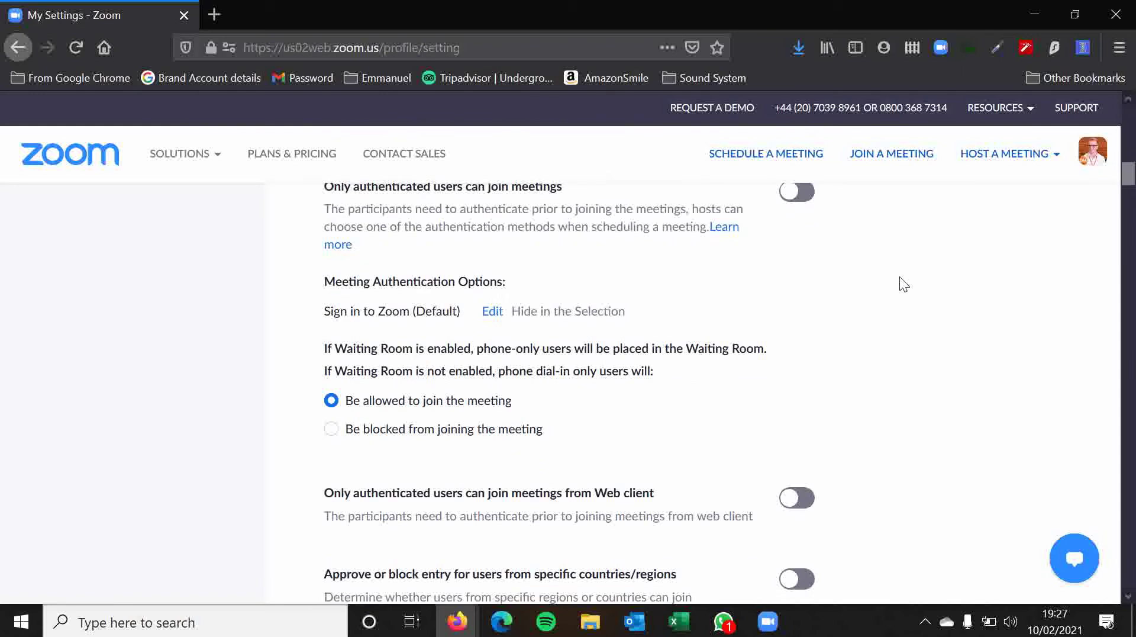
{"action": "scroll", "coordinate": [902, 286], "scroll_direction": "down", "scroll_amount": 2}
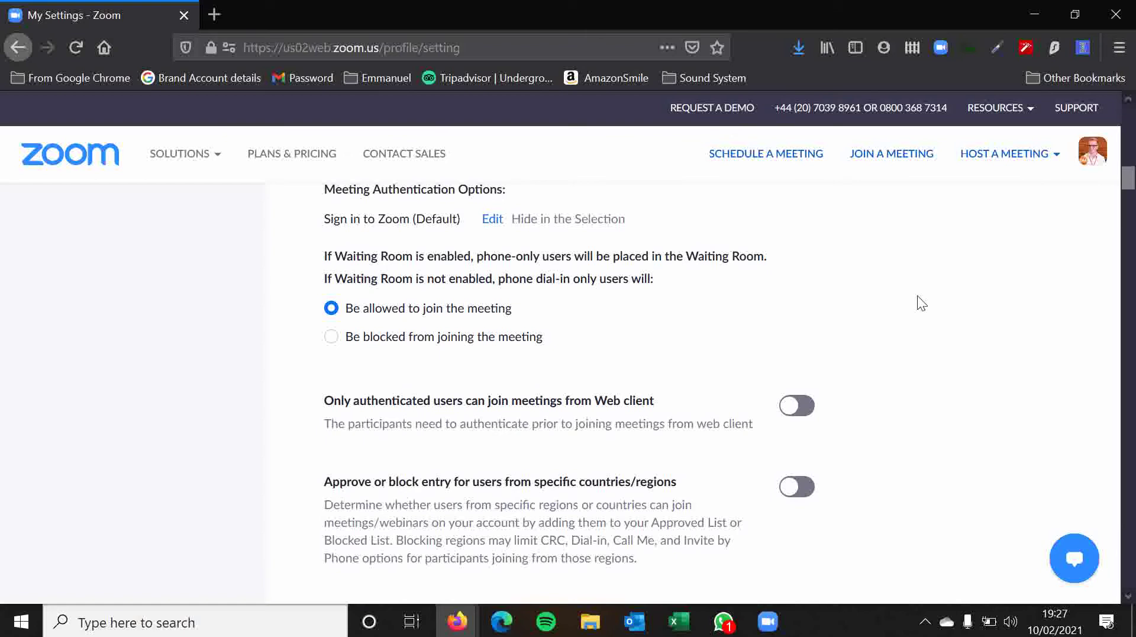
{"action": "scroll", "coordinate": [914, 302], "scroll_direction": "down", "scroll_amount": 2}
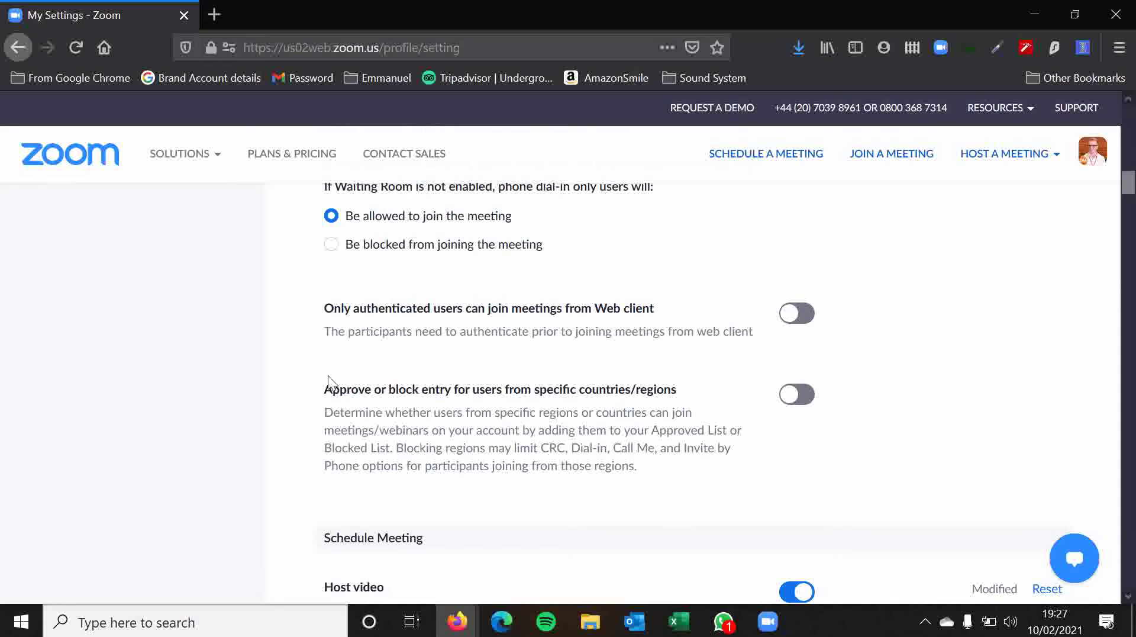
{"action": "scroll", "coordinate": [298, 320], "scroll_direction": "down", "scroll_amount": 2}
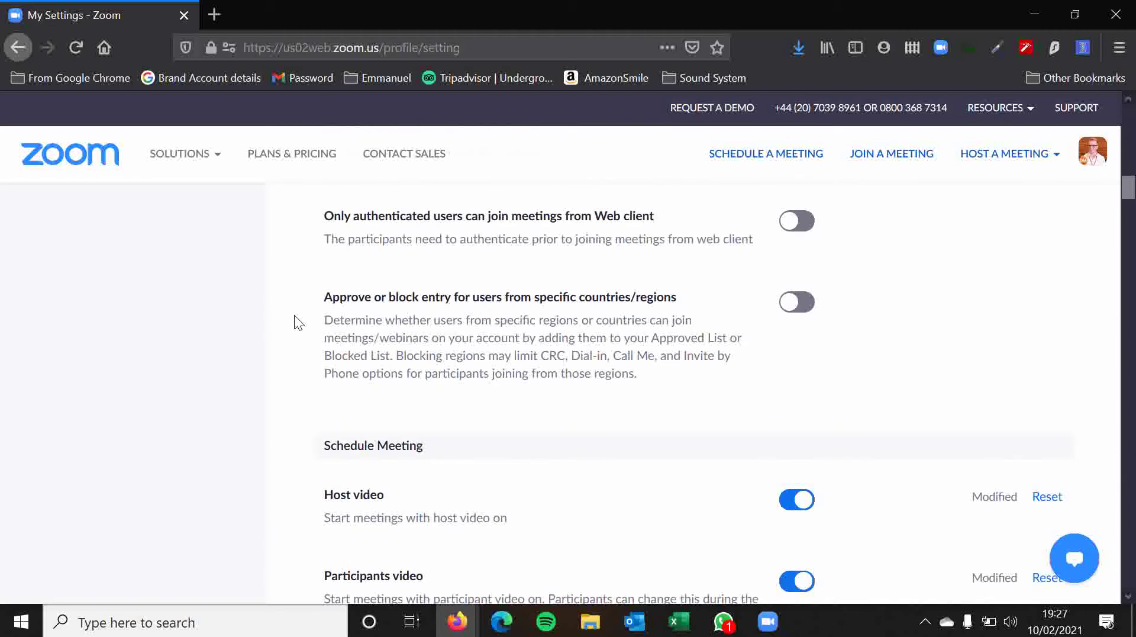
Step: Examine the Host video, Participants video and Audio Type settings in the Schedule Meeting section
{"action": "scroll", "coordinate": [294, 322], "scroll_direction": "down", "scroll_amount": 4}
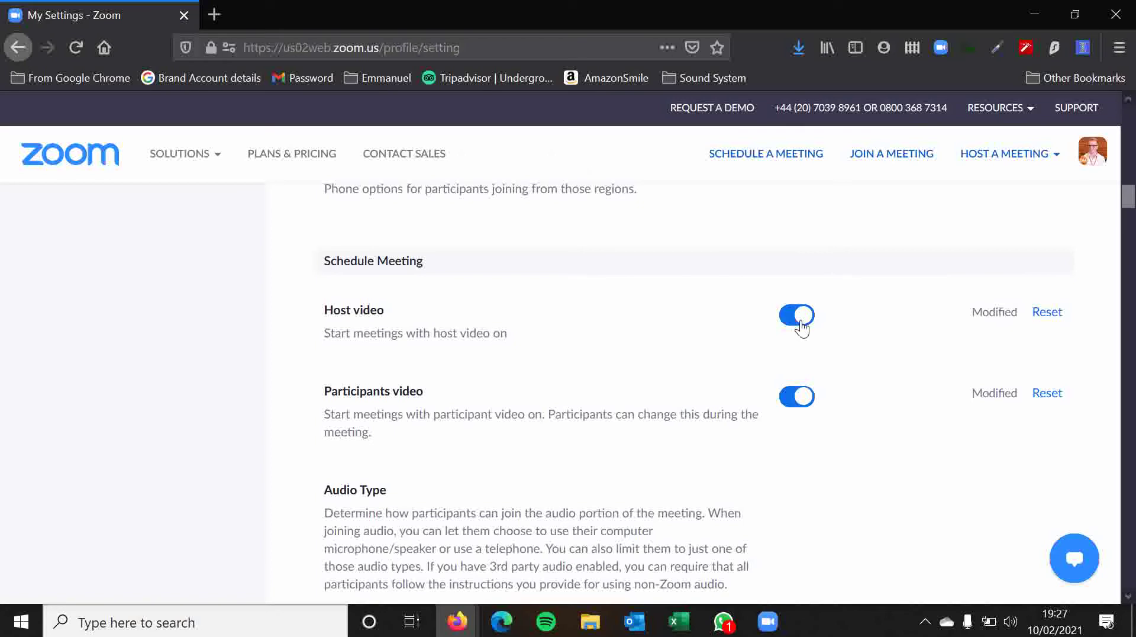
{"action": "scroll", "coordinate": [652, 368], "scroll_direction": "down", "scroll_amount": 2}
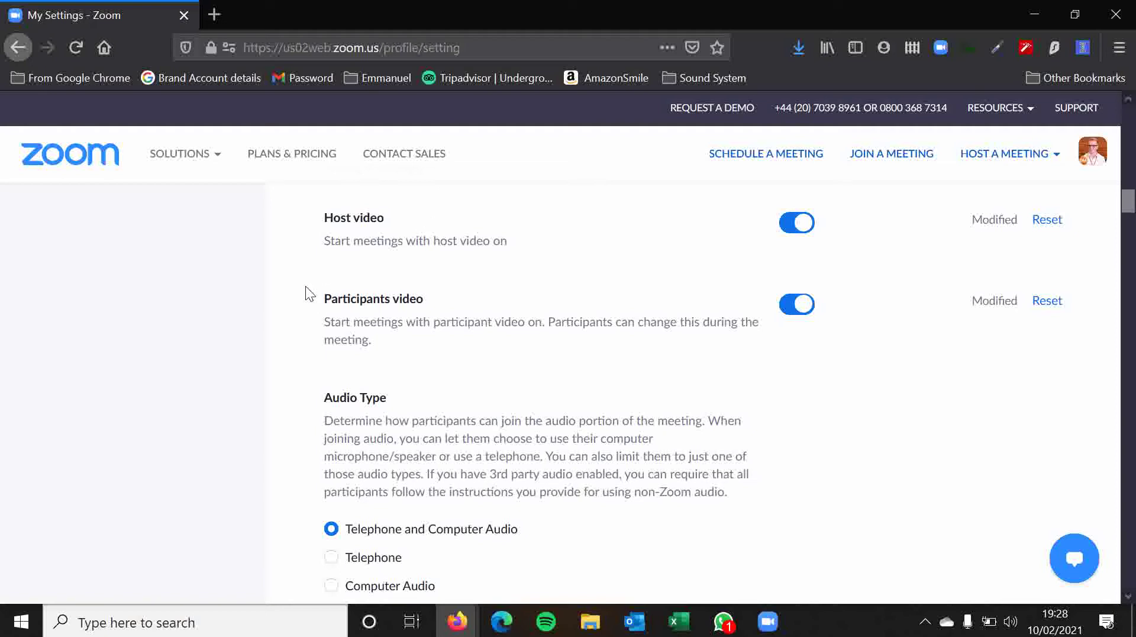
{"action": "scroll", "coordinate": [307, 287], "scroll_direction": "down", "scroll_amount": 2}
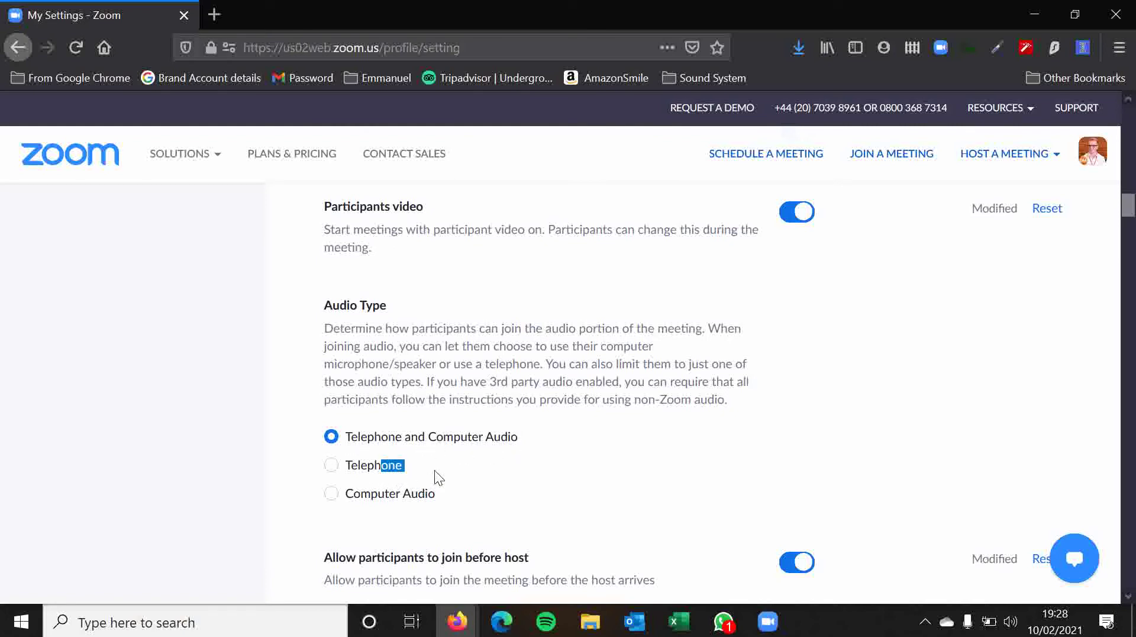
{"action": "left_click", "coordinate": [434, 502]}
{"action": "double_click", "coordinate": [498, 505]}
{"action": "left_click", "coordinate": [497, 505]}
{"action": "scroll", "coordinate": [439, 472], "scroll_direction": "up", "scroll_amount": 1}
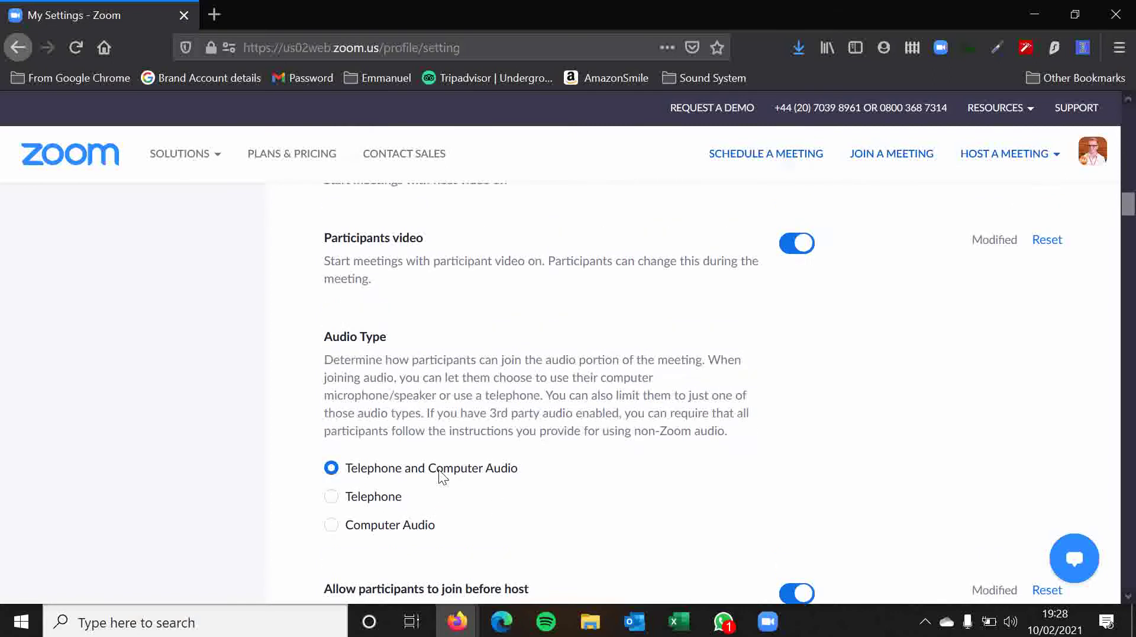
{"action": "scroll", "coordinate": [274, 388], "scroll_direction": "down", "scroll_amount": 4}
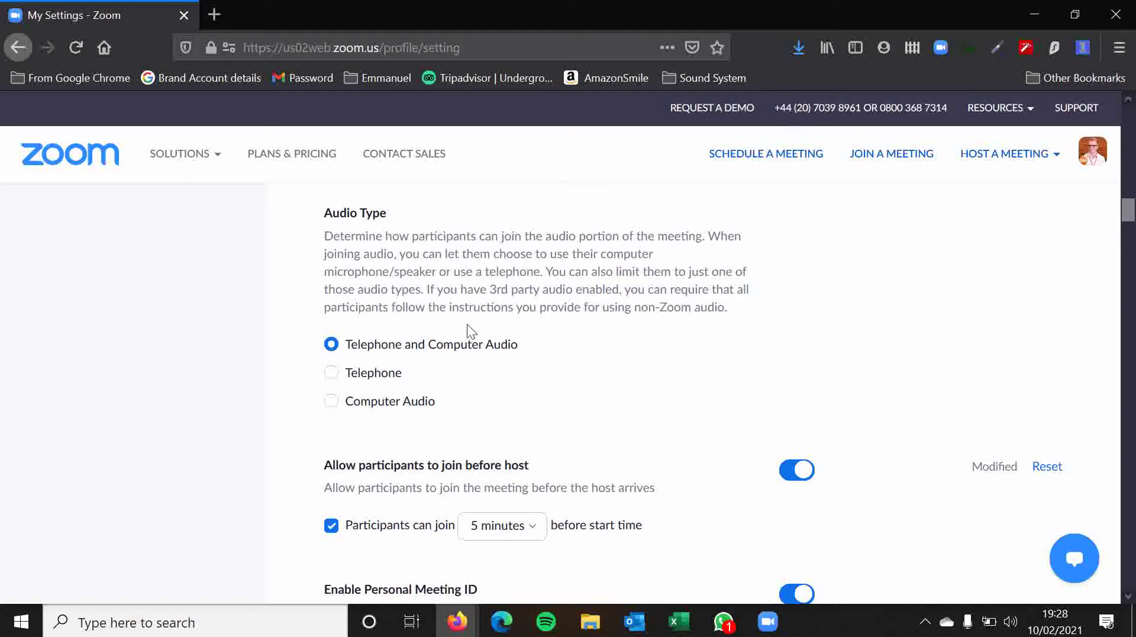
{"action": "scroll", "coordinate": [268, 327], "scroll_direction": "down", "scroll_amount": 2}
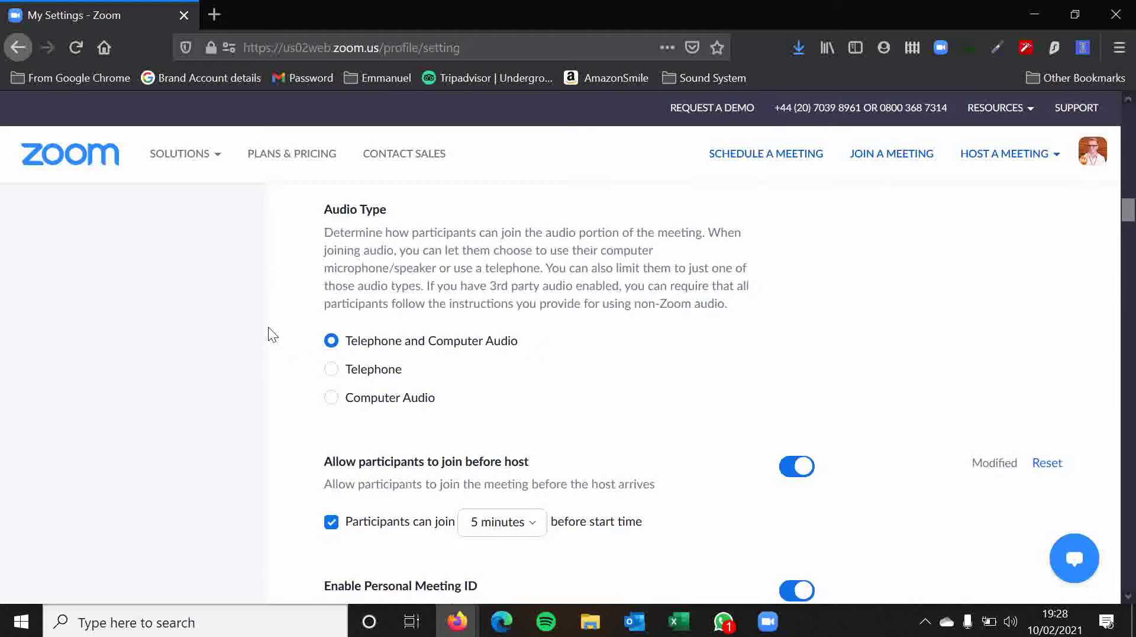
{"action": "scroll", "coordinate": [267, 324], "scroll_direction": "up", "scroll_amount": 2}
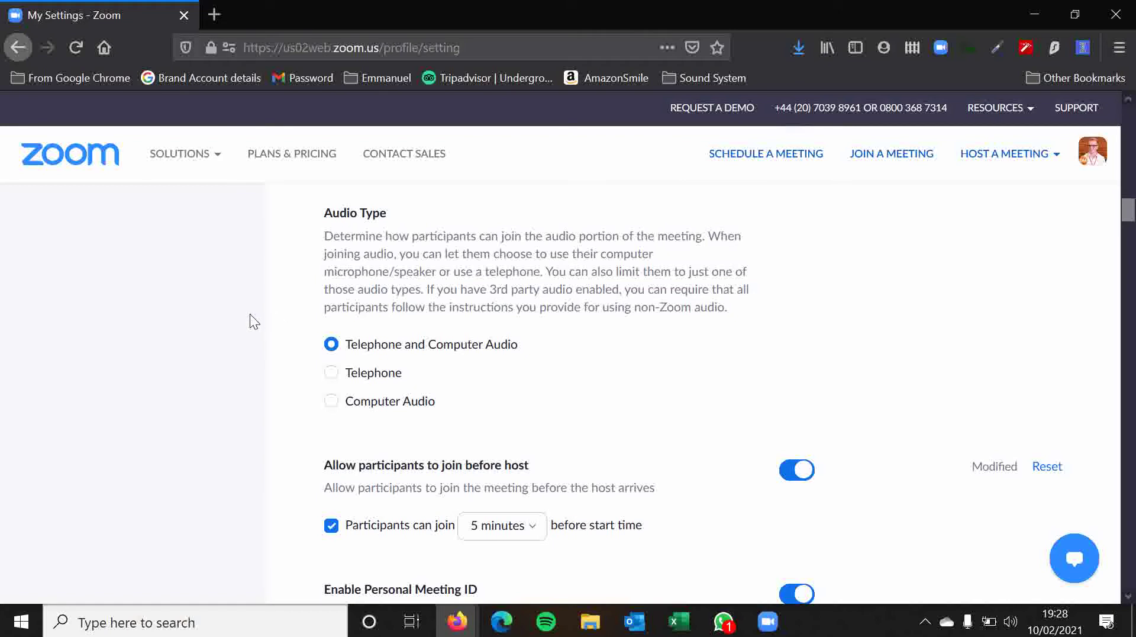
Step: View the available time choices for letting participants join before the host, and leave the list without choosing another one
{"action": "scroll", "coordinate": [242, 325], "scroll_direction": "down", "scroll_amount": 2}
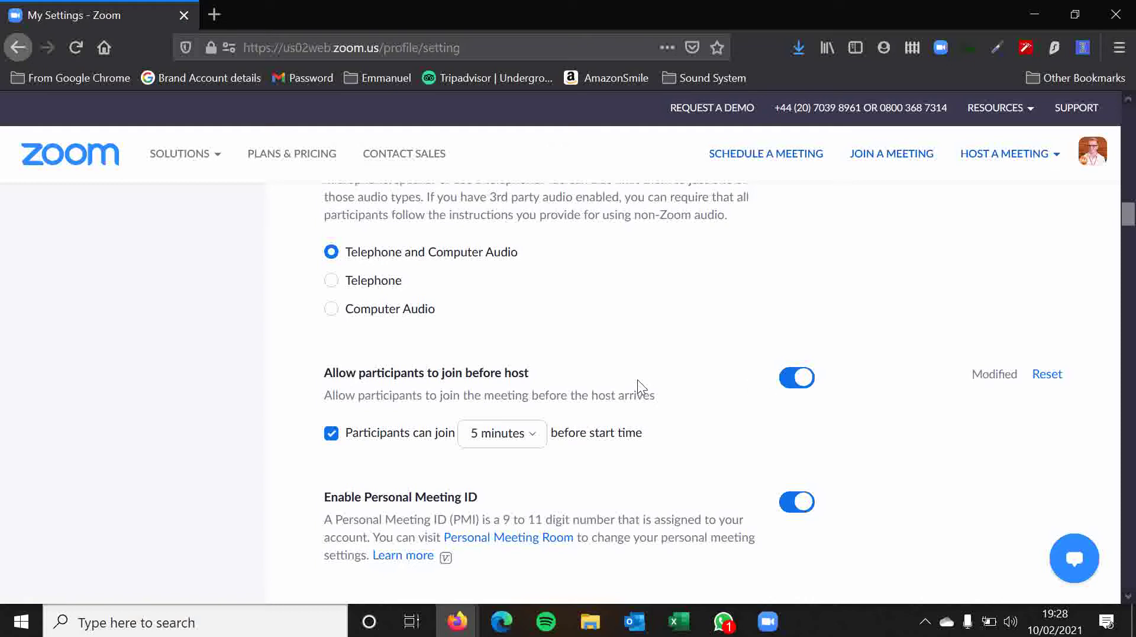
{"action": "left_click", "coordinate": [536, 445]}
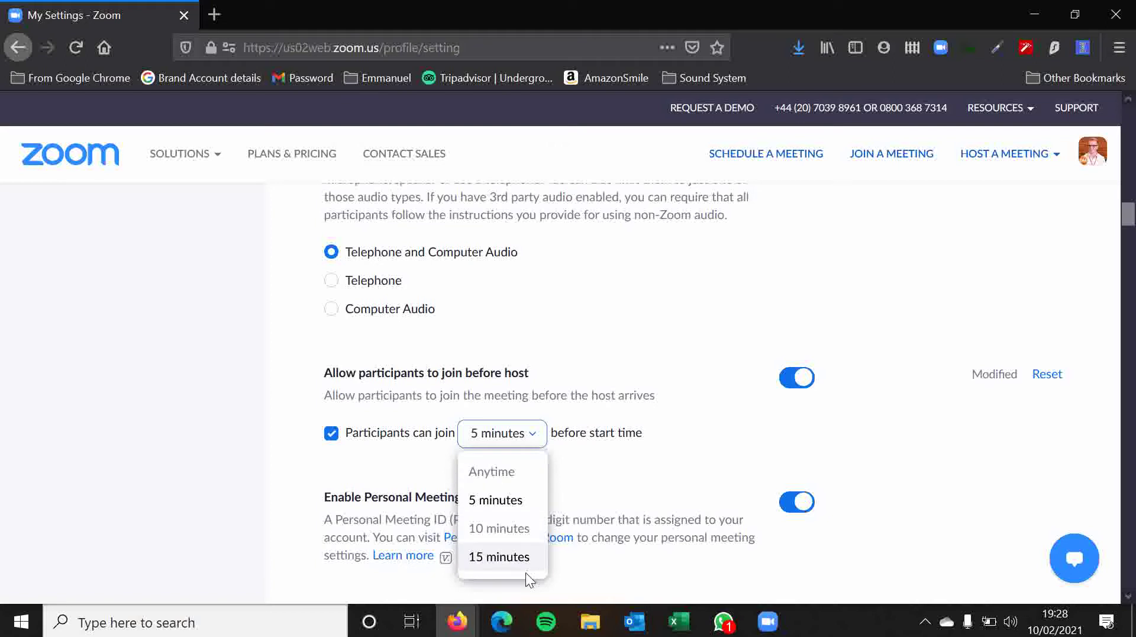
{"action": "left_click", "coordinate": [406, 471]}
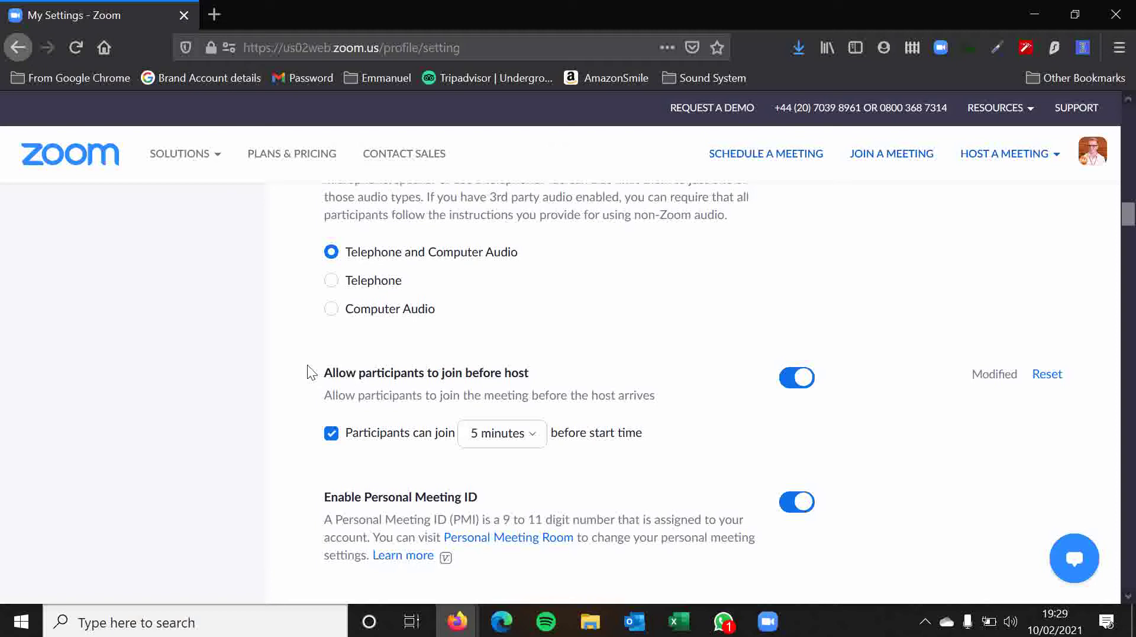
Step: Review the Personal Meeting ID settings, including its use when scheduling a meeting or starting an instant one
{"action": "scroll", "coordinate": [282, 231], "scroll_direction": "down", "scroll_amount": 3}
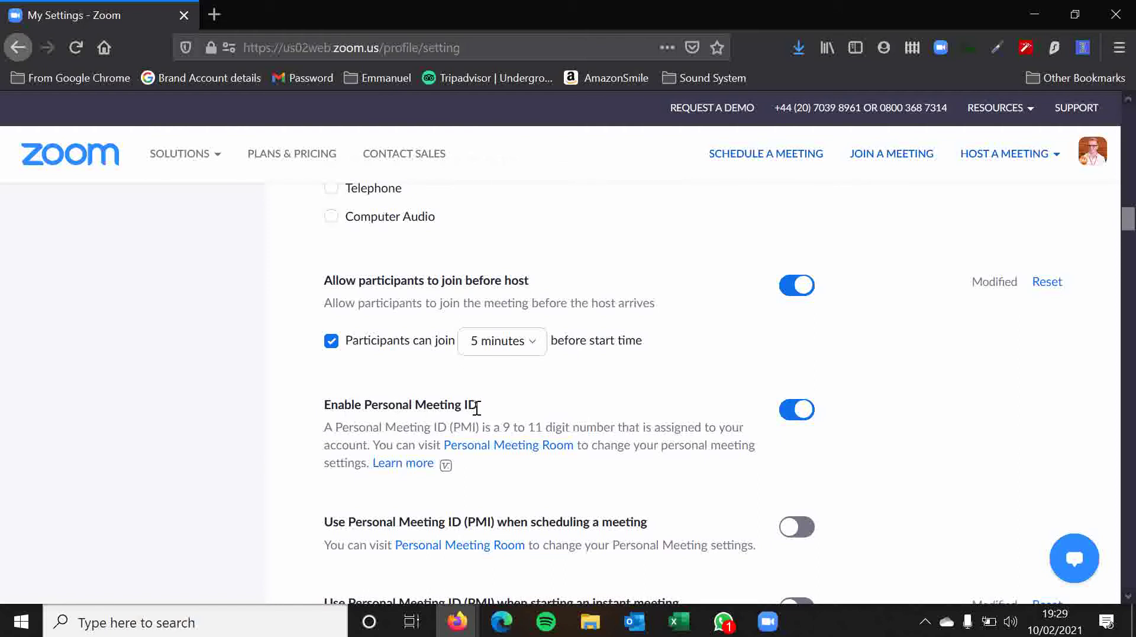
{"action": "scroll", "coordinate": [815, 438], "scroll_direction": "down", "scroll_amount": 2}
{"action": "scroll", "coordinate": [815, 422], "scroll_direction": "down", "scroll_amount": 2}
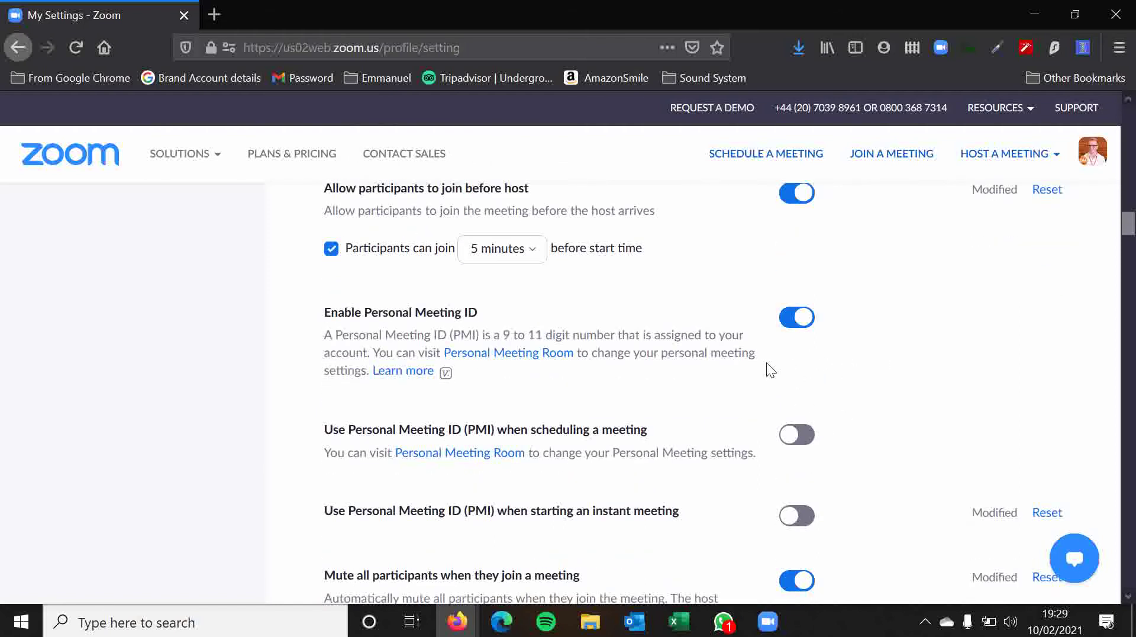
{"action": "scroll", "coordinate": [770, 367], "scroll_direction": "down", "scroll_amount": 3}
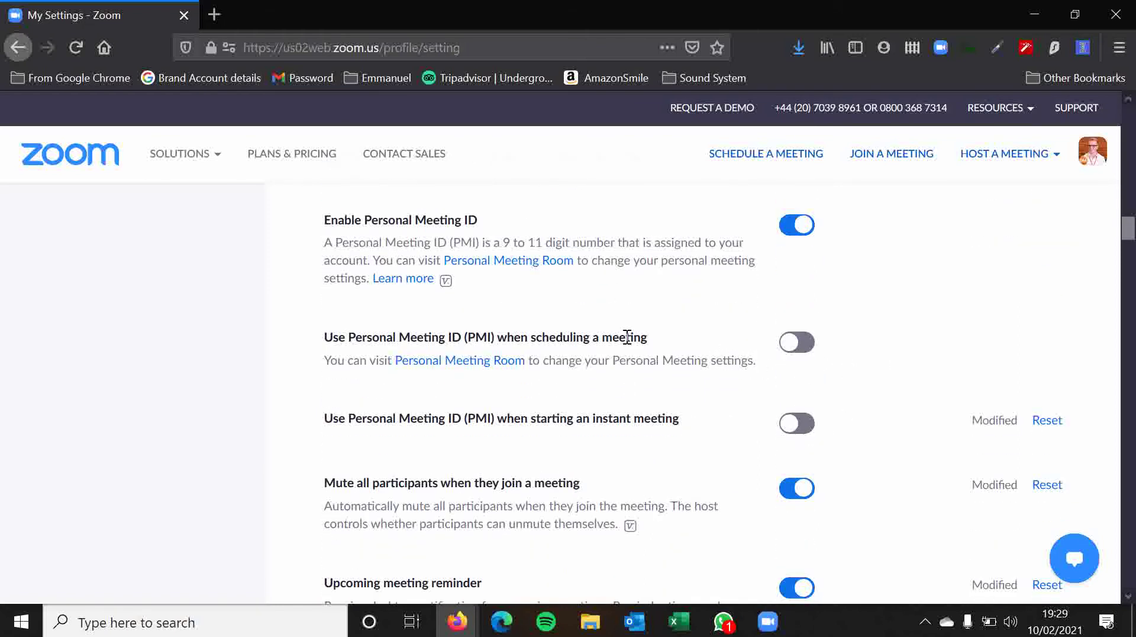
{"action": "left_click_drag", "start_coordinate": [647, 337], "coordinate": [591, 344]}
{"action": "left_click", "coordinate": [654, 342]}
Step: Review participant muting on joining, the upcoming meeting reminder, and the encryption and chat settings under In Meeting (Basic)
{"action": "scroll", "coordinate": [249, 314], "scroll_direction": "down", "scroll_amount": 3}
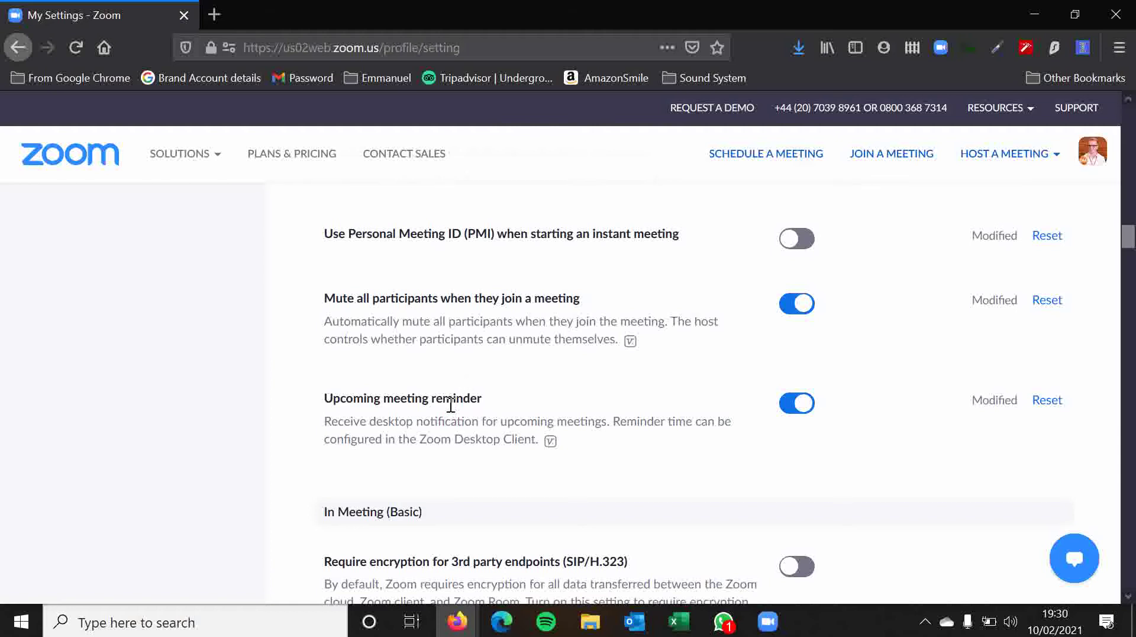
{"action": "scroll", "coordinate": [451, 405], "scroll_direction": "down", "scroll_amount": 3}
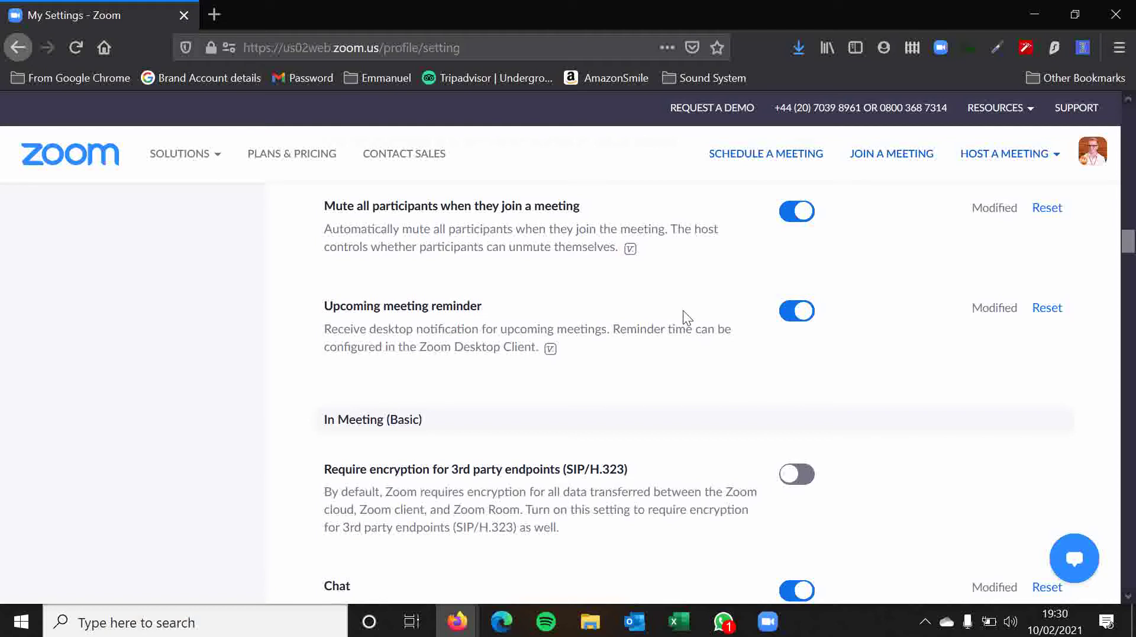
{"action": "scroll", "coordinate": [723, 309], "scroll_direction": "down", "scroll_amount": 1}
{"action": "scroll", "coordinate": [724, 314], "scroll_direction": "down", "scroll_amount": 2}
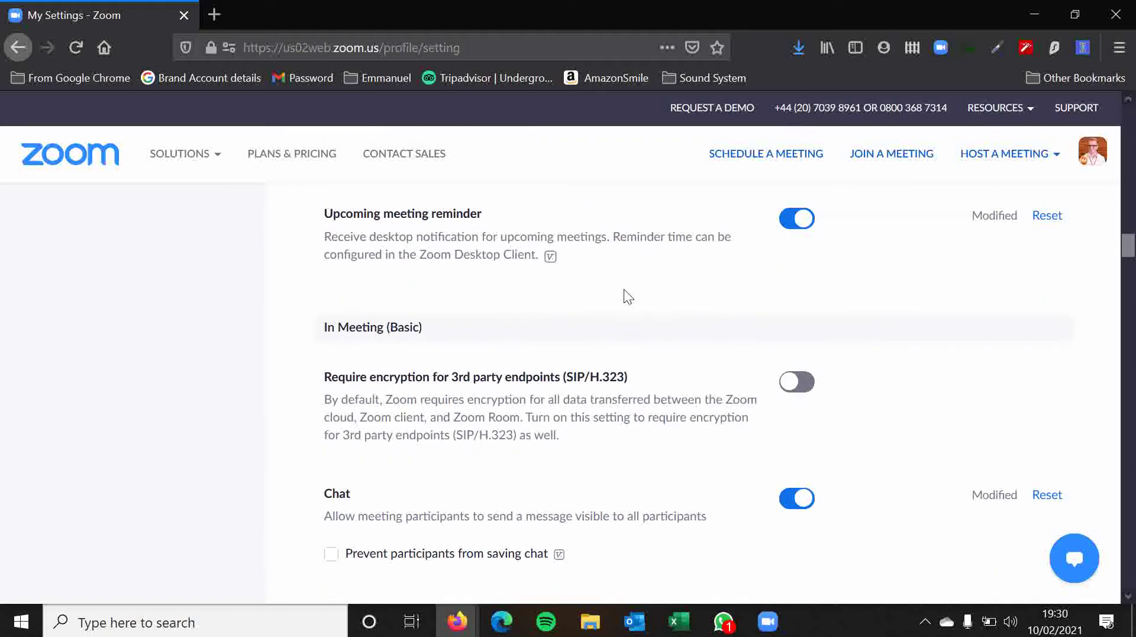
{"action": "scroll", "coordinate": [289, 273], "scroll_direction": "down", "scroll_amount": 2}
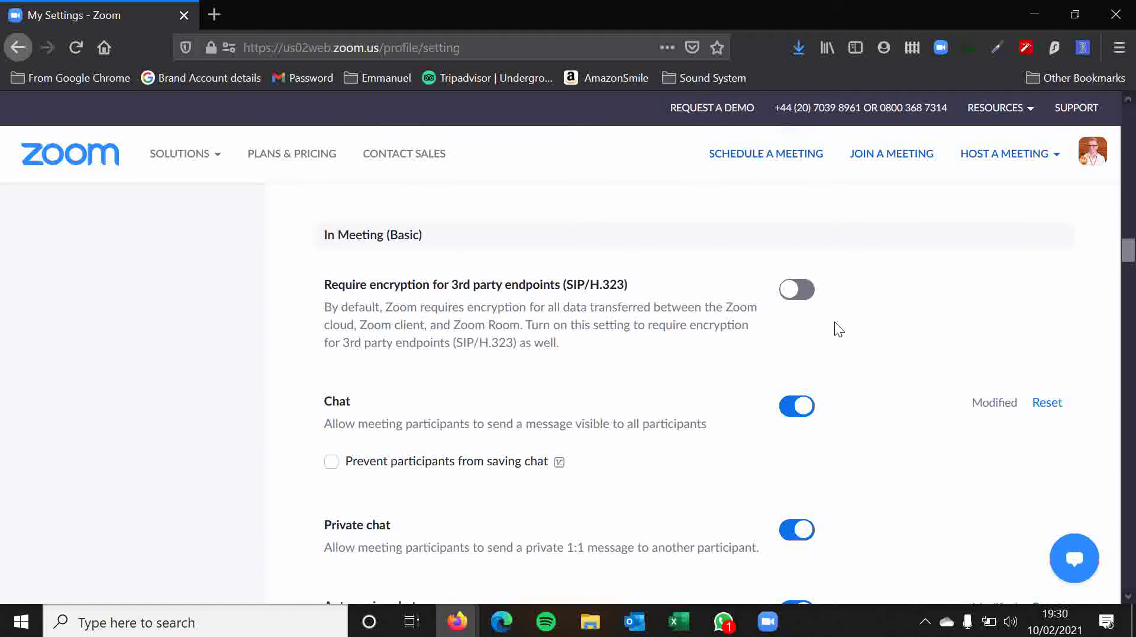
{"action": "scroll", "coordinate": [832, 329], "scroll_direction": "down", "scroll_amount": 3}
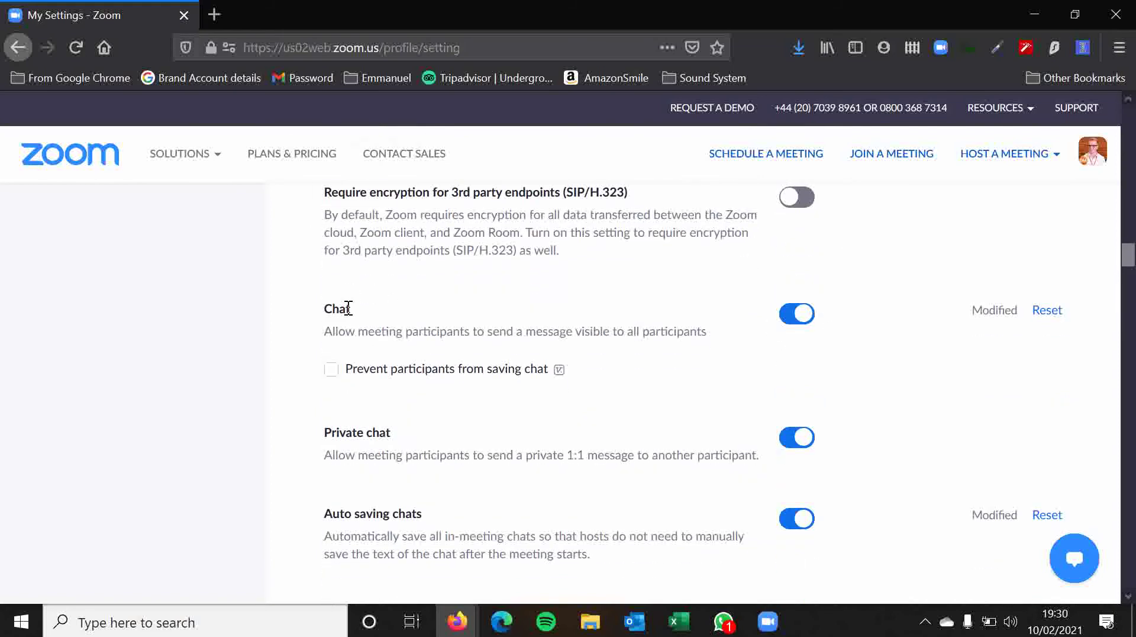
Step: Turn off Auto saving chats in the In Meeting (Basic) settings, after reviewing the Chat and Private chat options
{"action": "double_click", "coordinate": [348, 309]}
{"action": "left_click", "coordinate": [406, 318]}
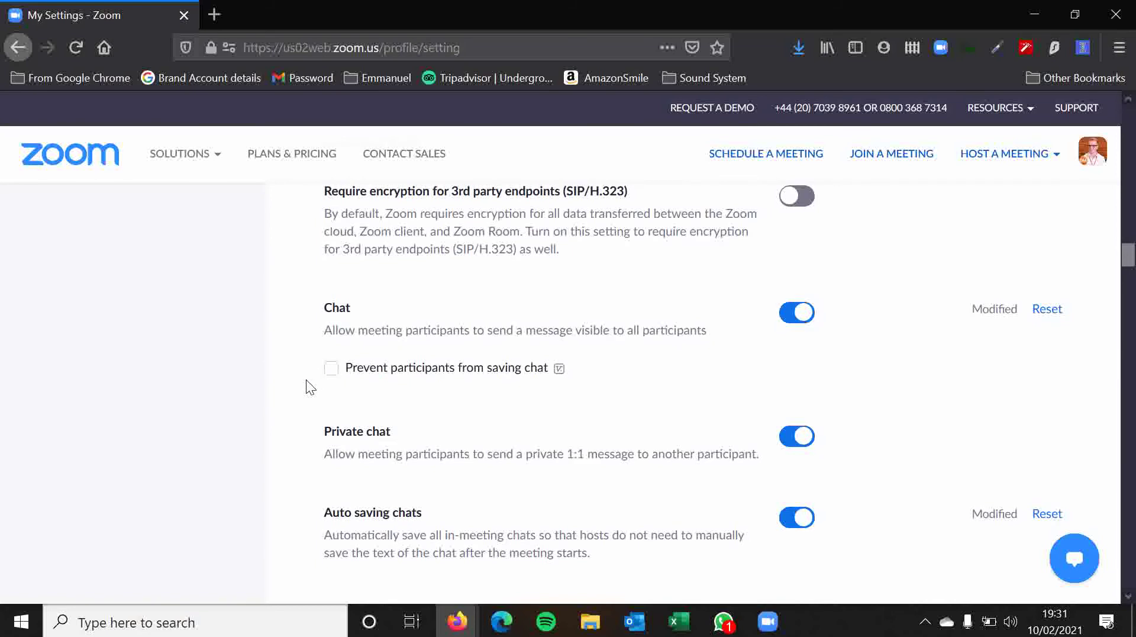
{"action": "scroll", "coordinate": [286, 393], "scroll_direction": "down", "scroll_amount": 2}
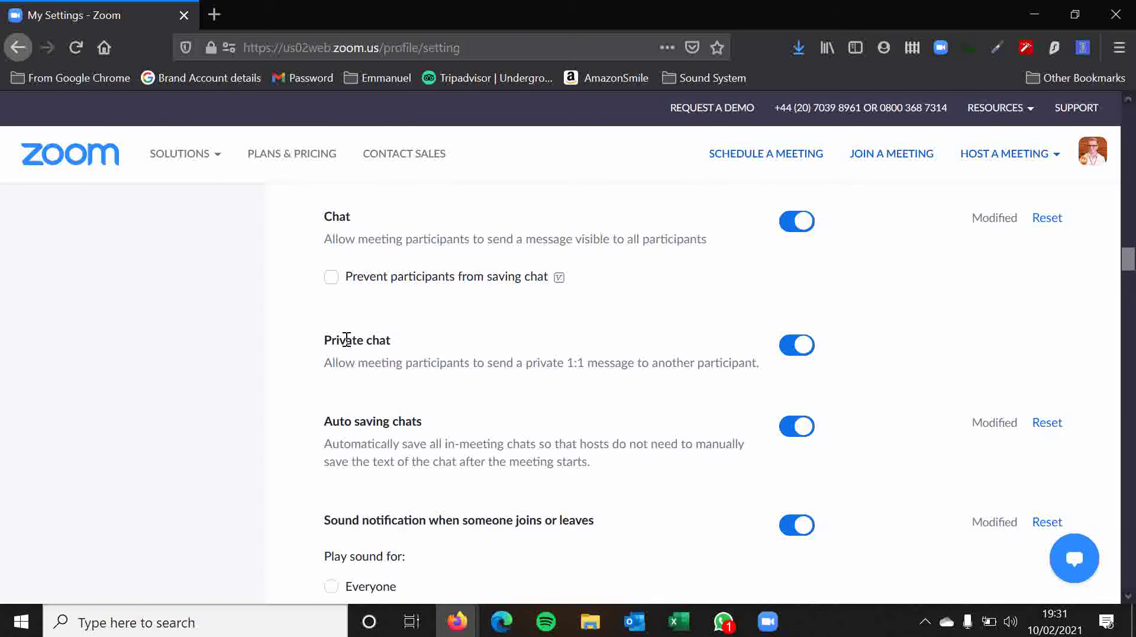
{"action": "scroll", "coordinate": [309, 356], "scroll_direction": "down", "scroll_amount": 2}
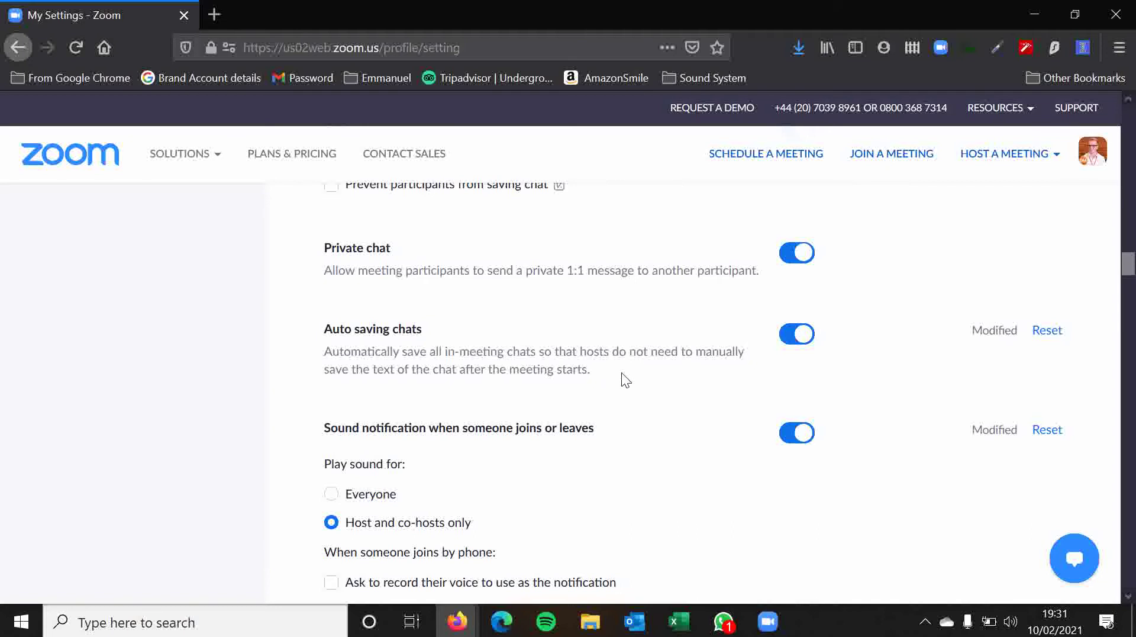
{"action": "left_click", "coordinate": [789, 342]}
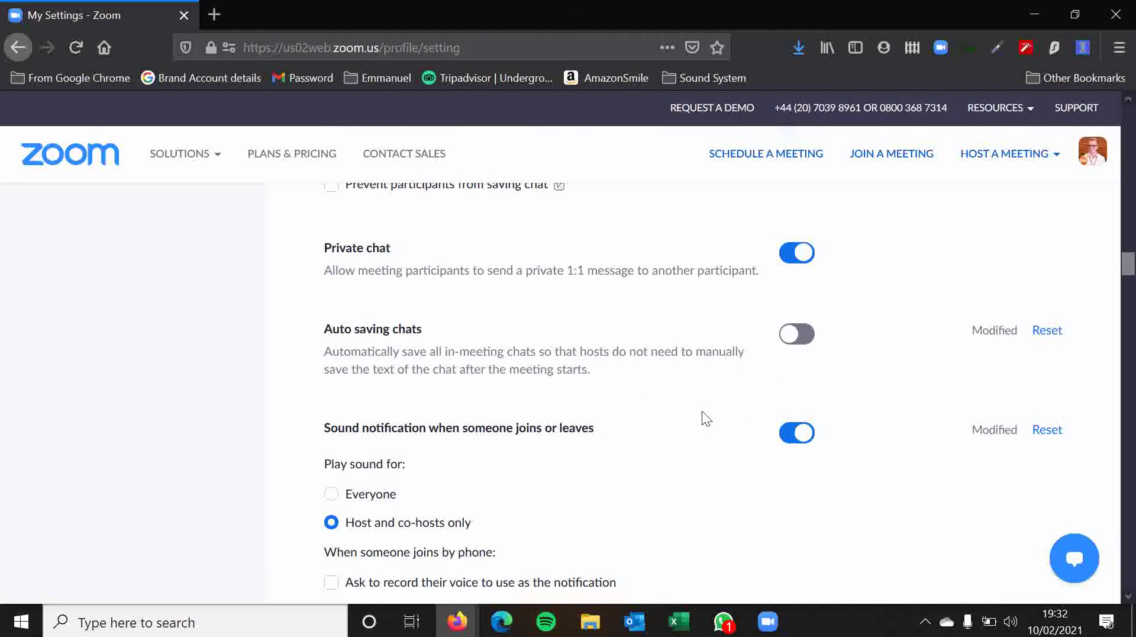
Step: Review the option that prevents participants from saving the meeting chat, leaving its setting as it is
{"action": "scroll", "coordinate": [293, 364], "scroll_direction": "down", "scroll_amount": 2}
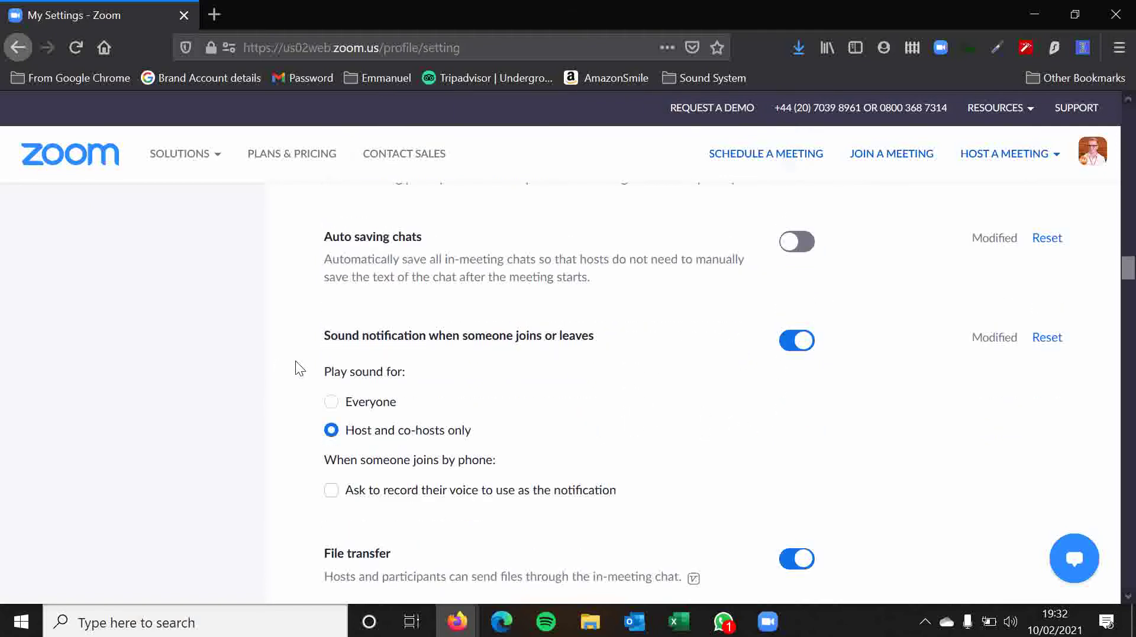
{"action": "scroll", "coordinate": [296, 361], "scroll_direction": "up", "scroll_amount": 2}
{"action": "scroll", "coordinate": [296, 364], "scroll_direction": "up", "scroll_amount": 4}
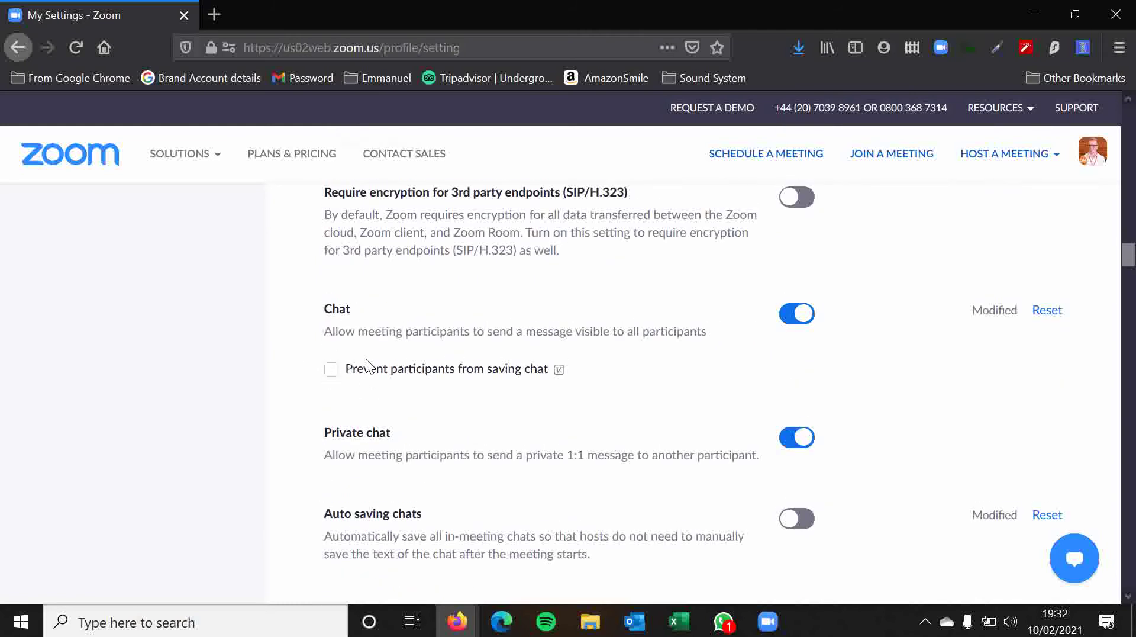
{"action": "left_click_drag", "start_coordinate": [349, 373], "coordinate": [552, 371]}
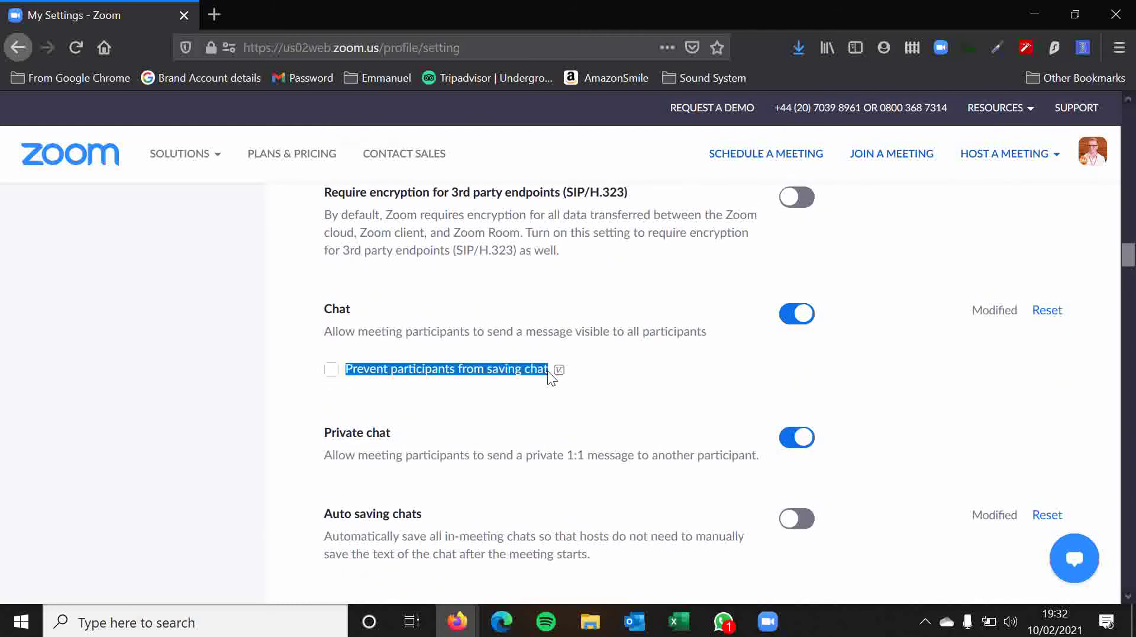
{"action": "left_click", "coordinate": [353, 368]}
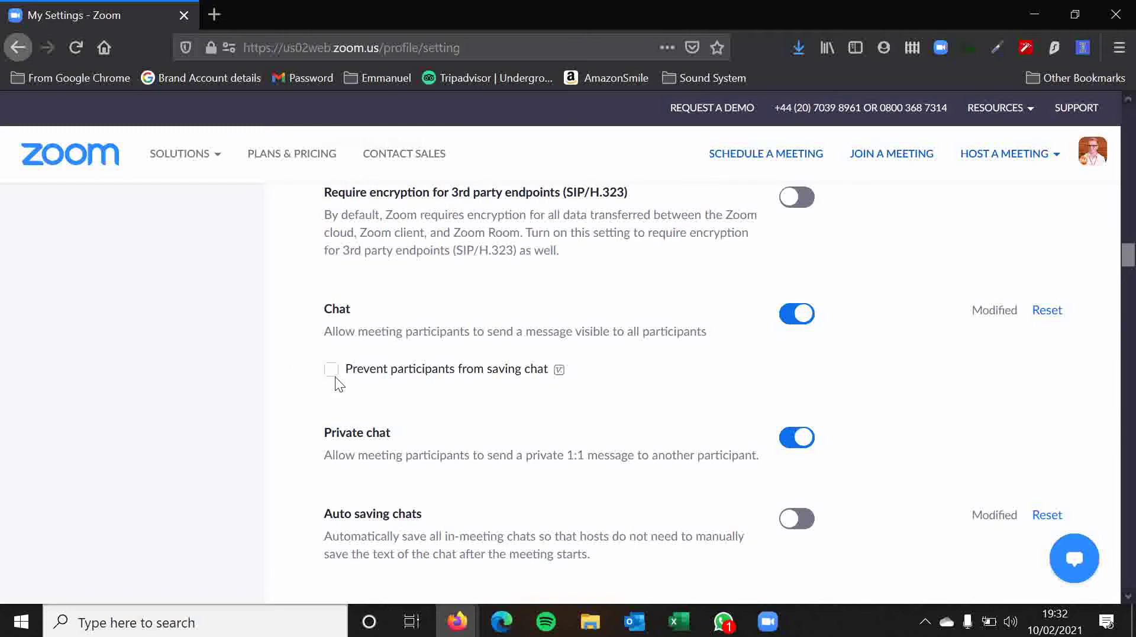
Step: Review the sound notification, file transfer, feedback, co-host, meeting polls and meeting control toolbar settings
{"action": "scroll", "coordinate": [298, 377], "scroll_direction": "down", "scroll_amount": 4}
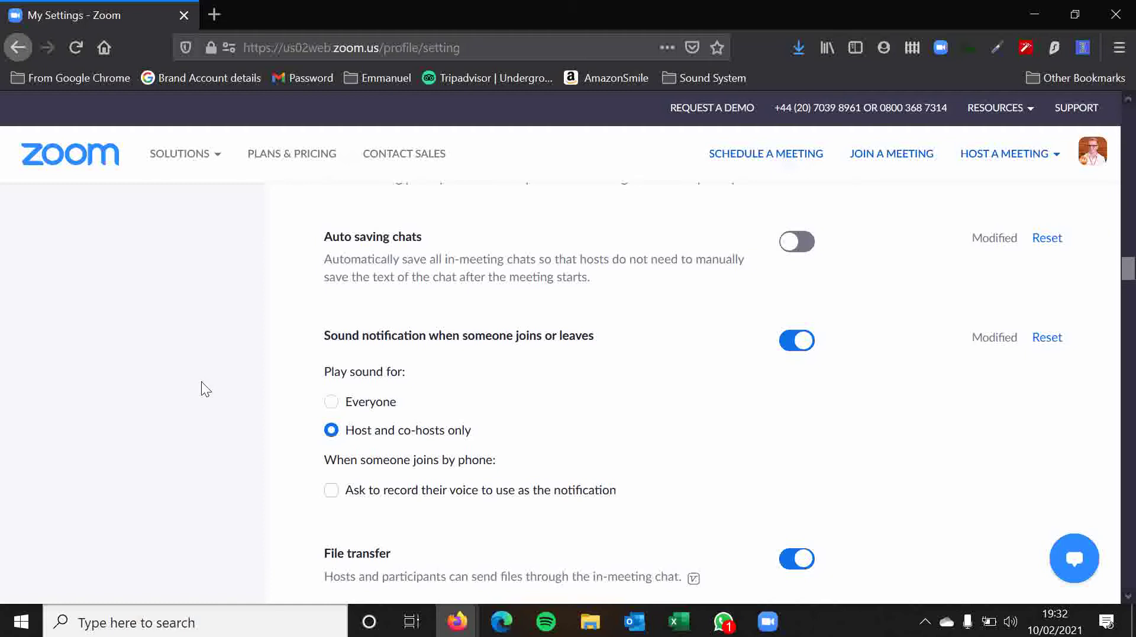
{"action": "scroll", "coordinate": [121, 385], "scroll_direction": "down", "scroll_amount": 5}
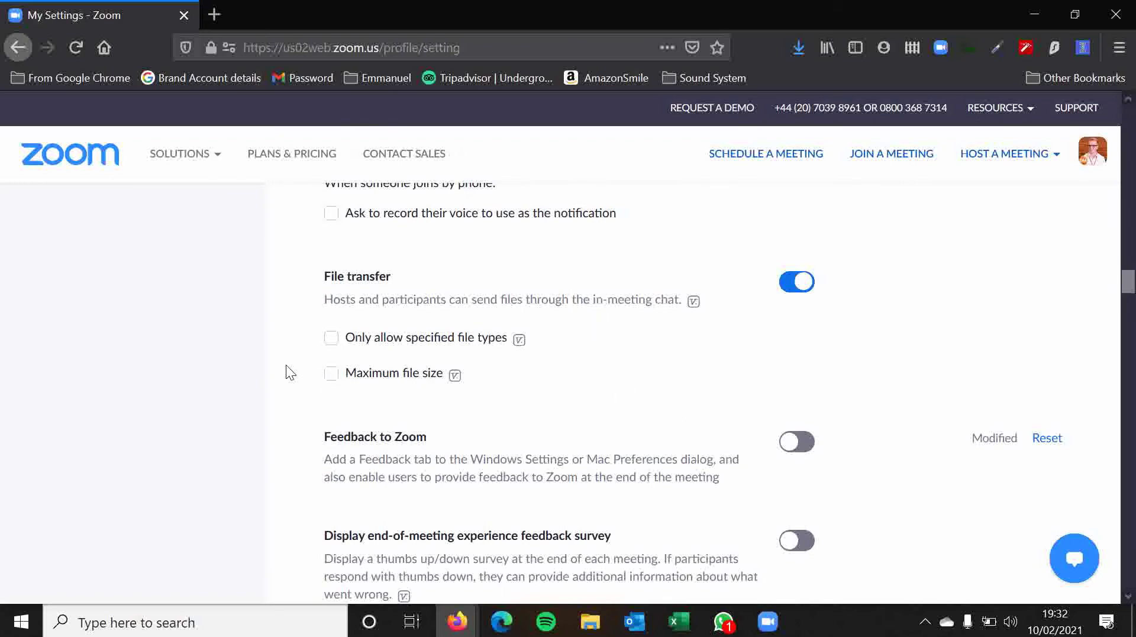
{"action": "scroll", "coordinate": [281, 357], "scroll_direction": "down", "scroll_amount": 2}
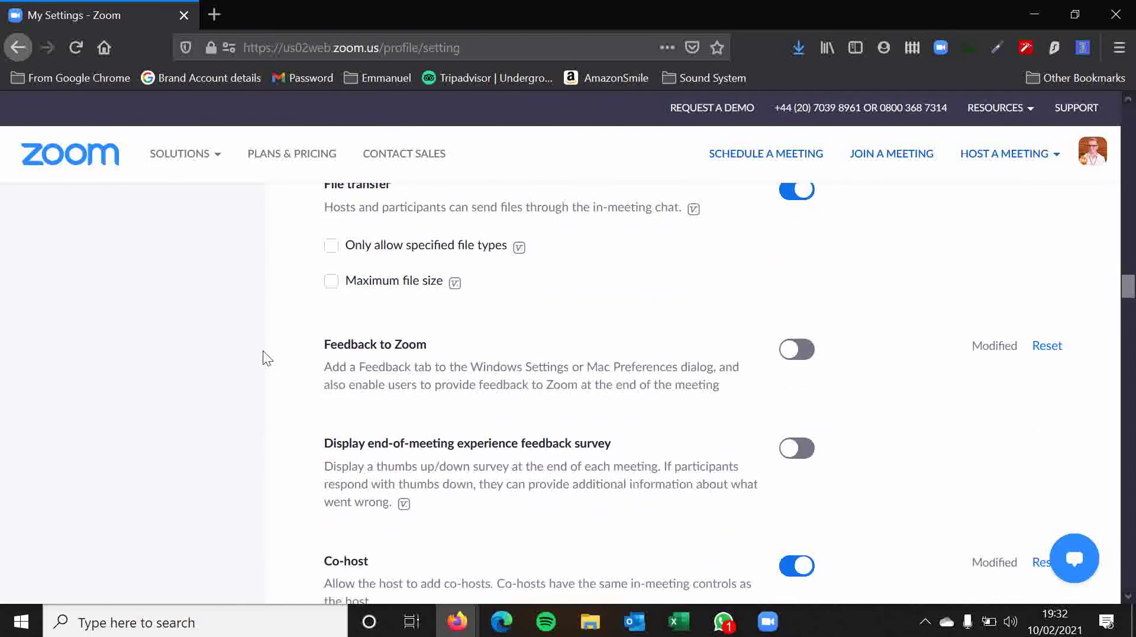
{"action": "scroll", "coordinate": [257, 350], "scroll_direction": "down", "scroll_amount": 2}
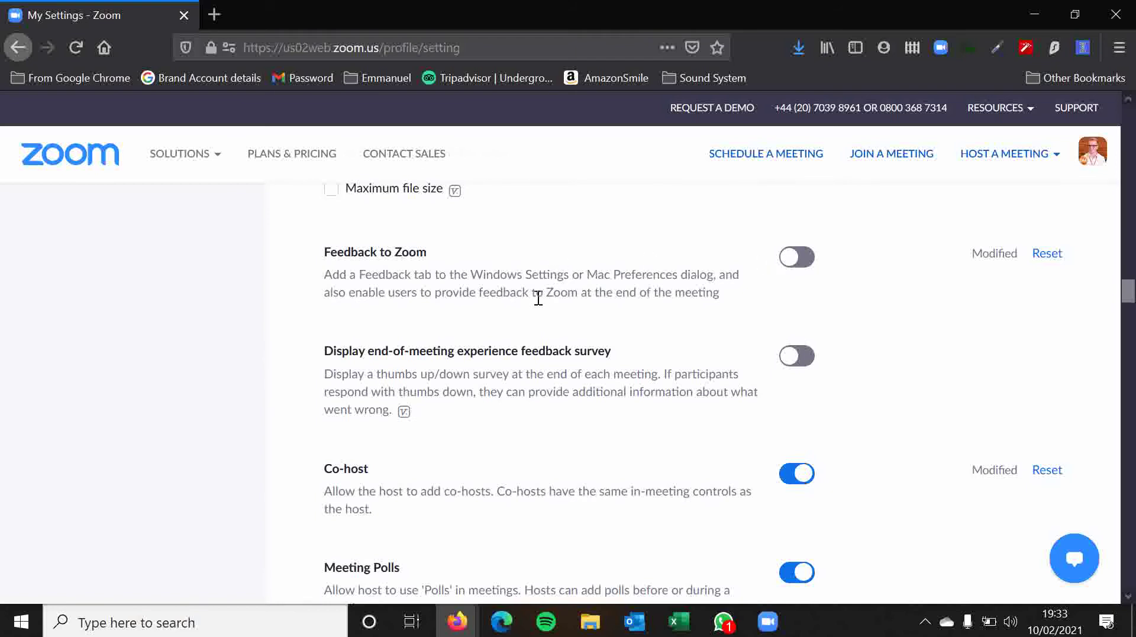
{"action": "scroll", "coordinate": [533, 295], "scroll_direction": "down", "scroll_amount": 2}
{"action": "scroll", "coordinate": [430, 278], "scroll_direction": "down", "scroll_amount": 2}
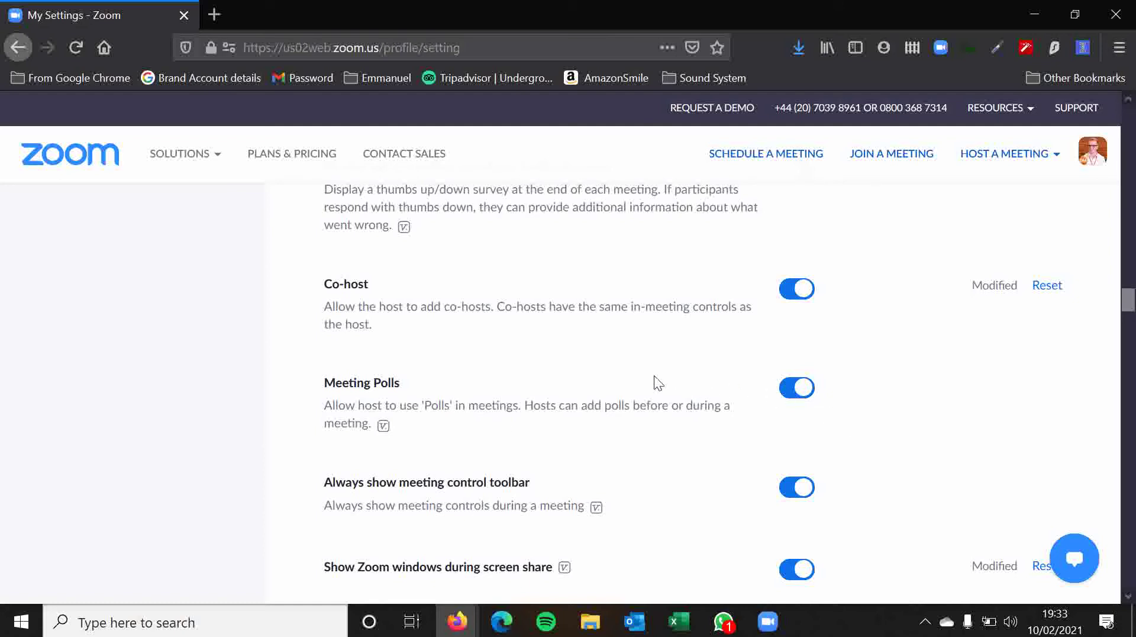
{"action": "left_click_drag", "start_coordinate": [546, 463], "coordinate": [531, 406]}
{"action": "left_click", "coordinate": [555, 425]}
{"action": "scroll", "coordinate": [538, 406], "scroll_direction": "down", "scroll_amount": 1}
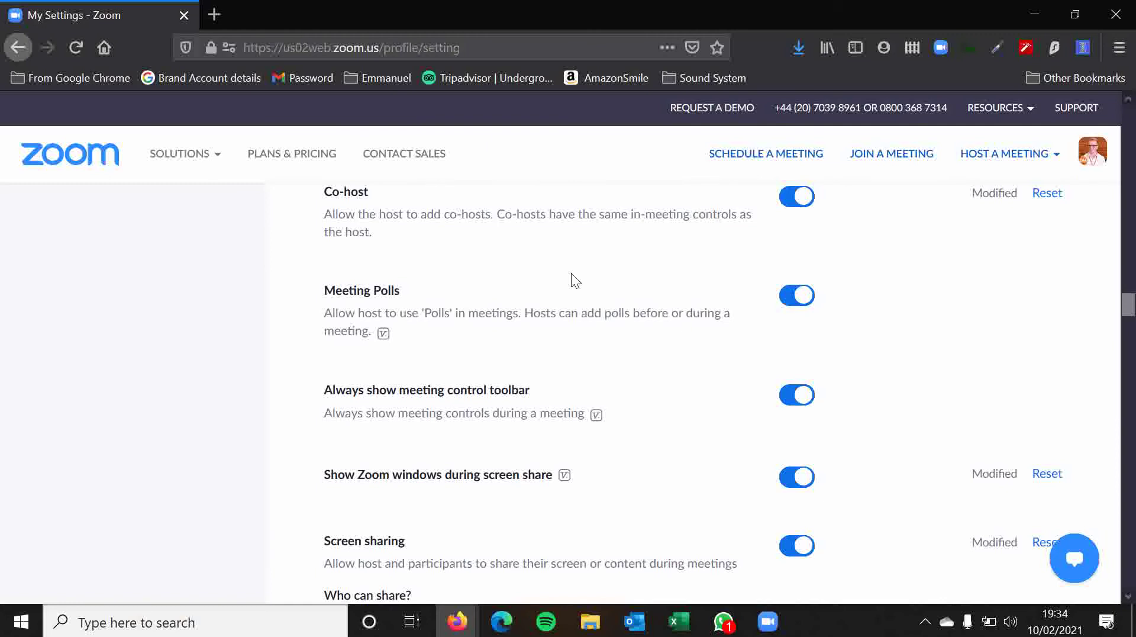
{"action": "scroll", "coordinate": [631, 385], "scroll_direction": "down", "scroll_amount": 3}
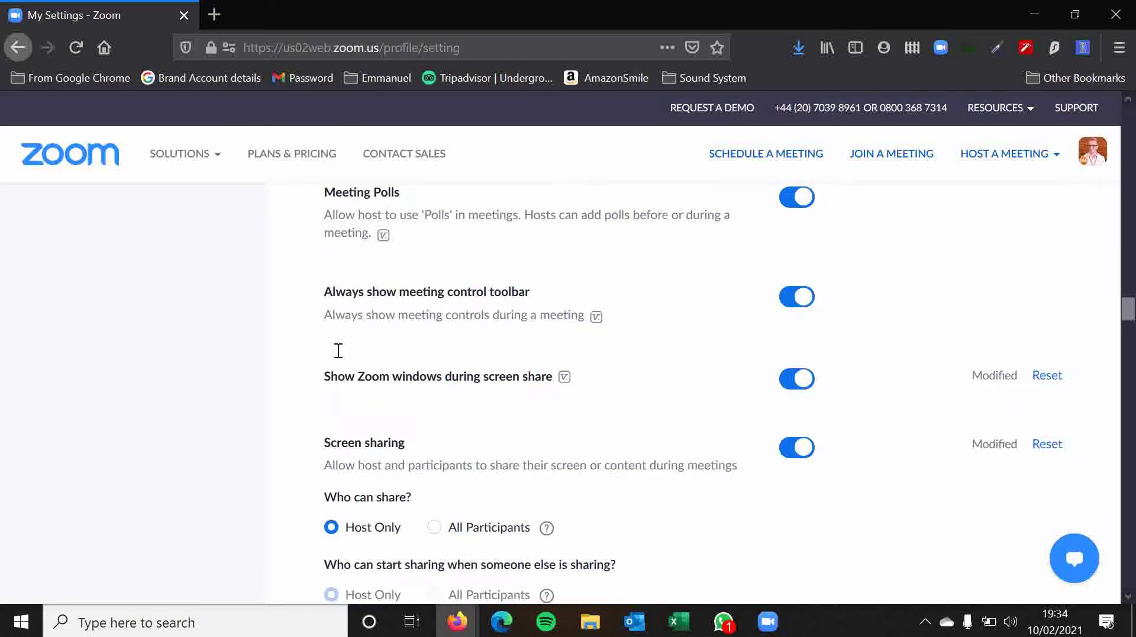
Step: Examine the screen sharing permissions, desktop sharing restriction, annotation and whiteboard settings, including who can share and how whiteboards are saved
{"action": "scroll", "coordinate": [325, 340], "scroll_direction": "down", "scroll_amount": 5}
{"action": "scroll", "coordinate": [333, 364], "scroll_direction": "up", "scroll_amount": 2}
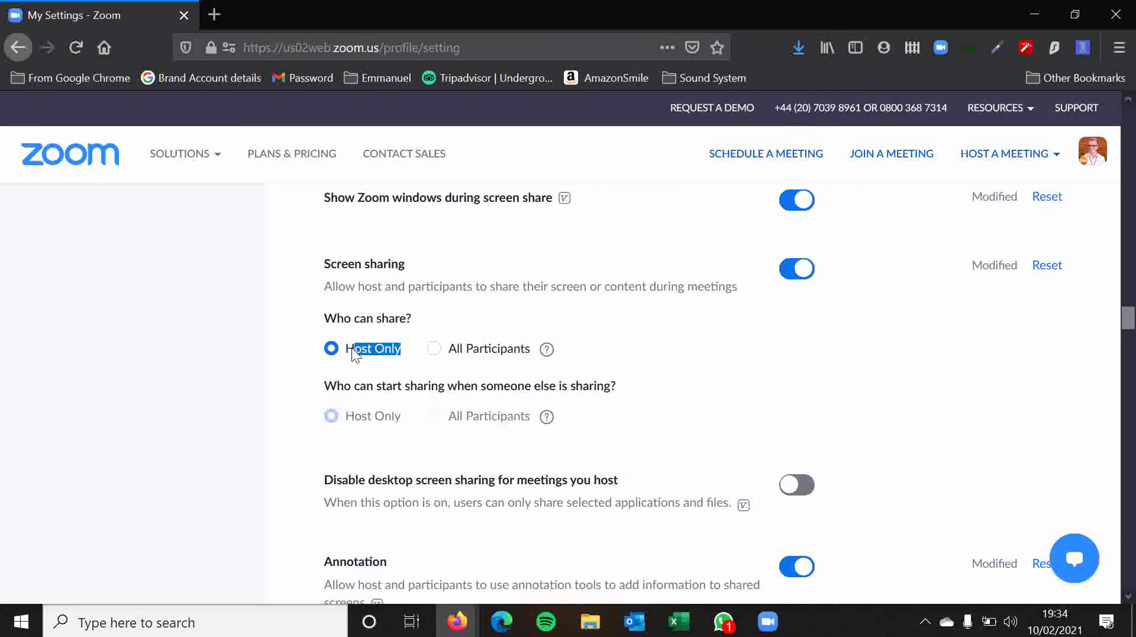
{"action": "left_click", "coordinate": [274, 345]}
{"action": "scroll", "coordinate": [280, 385], "scroll_direction": "down", "scroll_amount": 2}
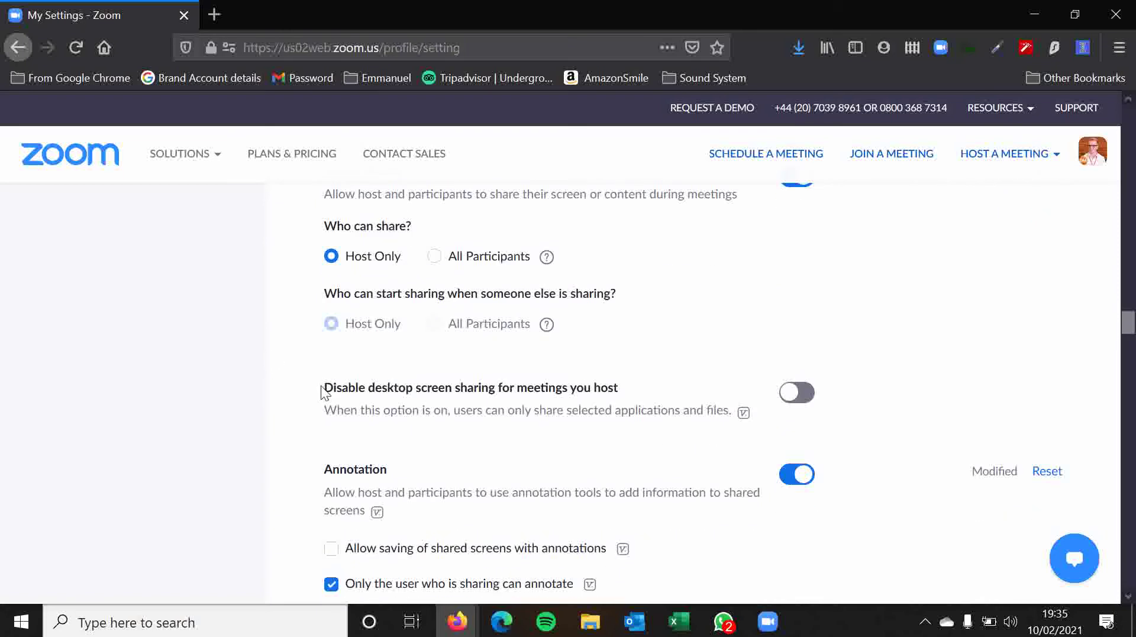
{"action": "left_click_drag", "start_coordinate": [325, 387], "coordinate": [497, 388]}
{"action": "left_click", "coordinate": [680, 396]}
{"action": "scroll", "coordinate": [581, 423], "scroll_direction": "down", "scroll_amount": 3}
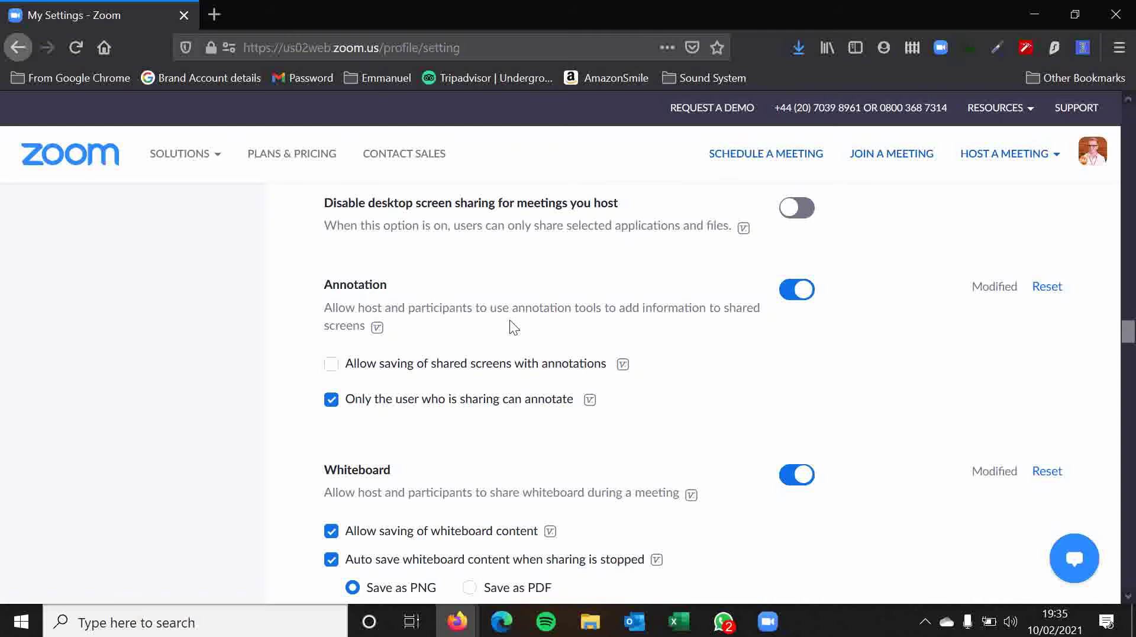
{"action": "scroll", "coordinate": [283, 288], "scroll_direction": "down", "scroll_amount": 2}
{"action": "scroll", "coordinate": [282, 287], "scroll_direction": "down", "scroll_amount": 2}
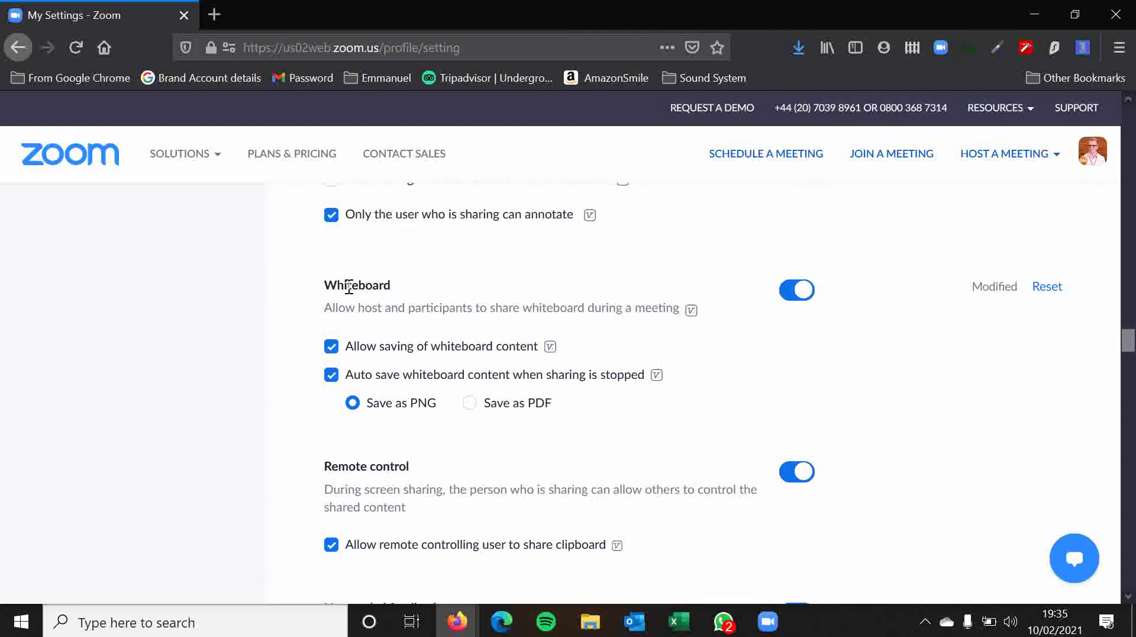
{"action": "left_click_drag", "start_coordinate": [322, 286], "coordinate": [425, 283]}
{"action": "left_click", "coordinate": [423, 285]}
{"action": "scroll", "coordinate": [303, 373], "scroll_direction": "down", "scroll_amount": 2}
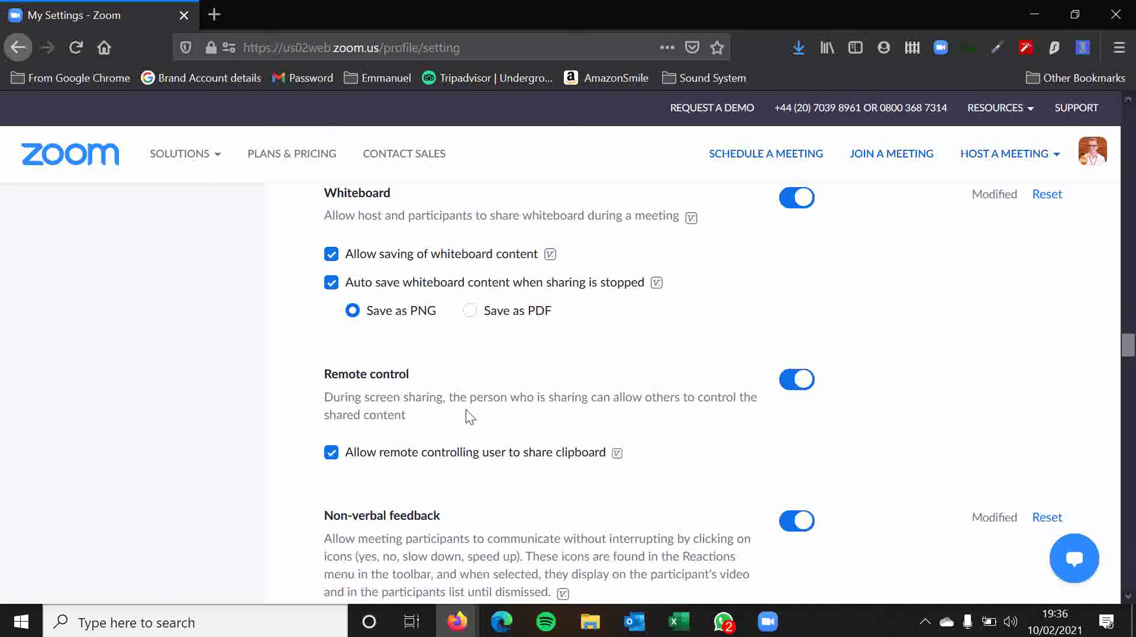
Step: Review remote control, non-verbal feedback, meeting reactions, and the rules for removed participants rejoining, participants renaming themselves and hiding profile pictures
{"action": "scroll", "coordinate": [468, 416], "scroll_direction": "down", "scroll_amount": 2}
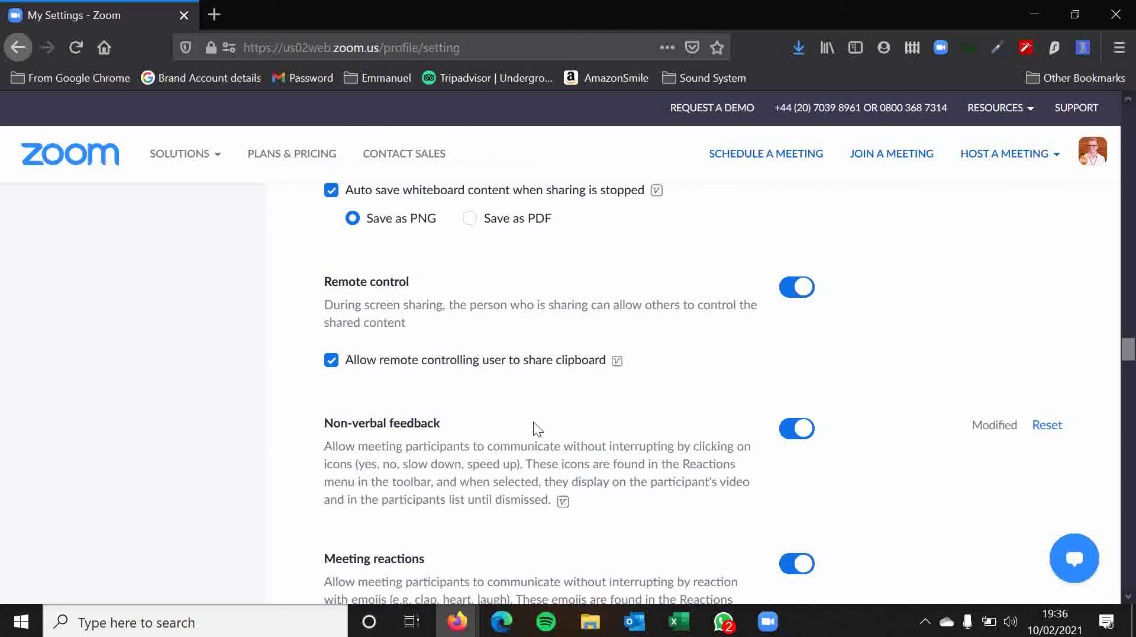
{"action": "scroll", "coordinate": [534, 421], "scroll_direction": "down", "scroll_amount": 4}
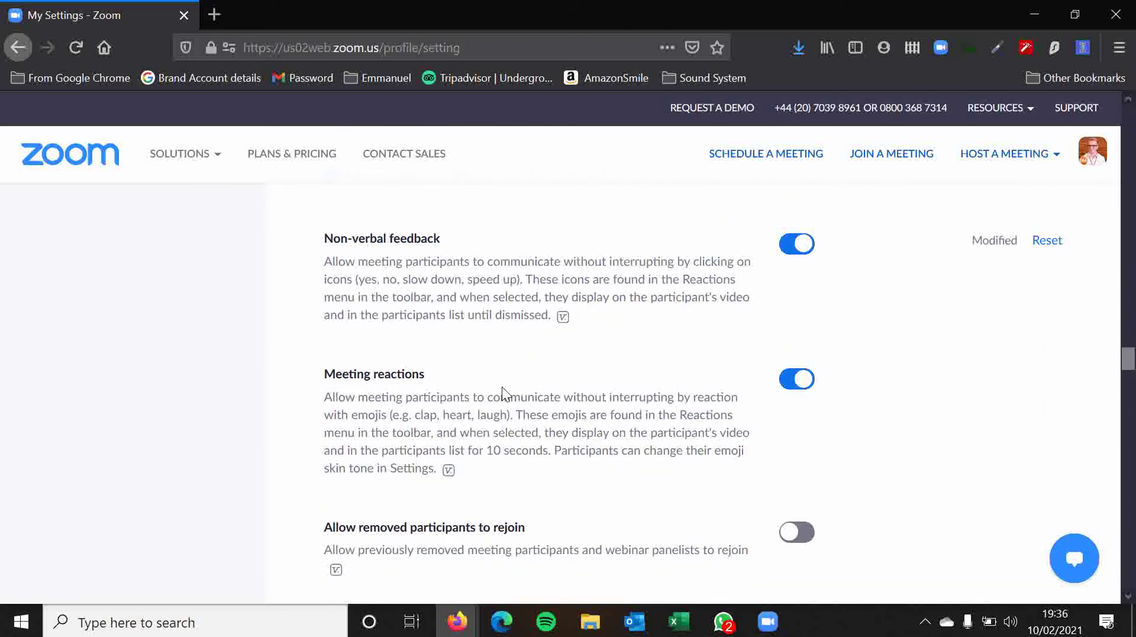
{"action": "scroll", "coordinate": [565, 389], "scroll_direction": "down", "scroll_amount": 2}
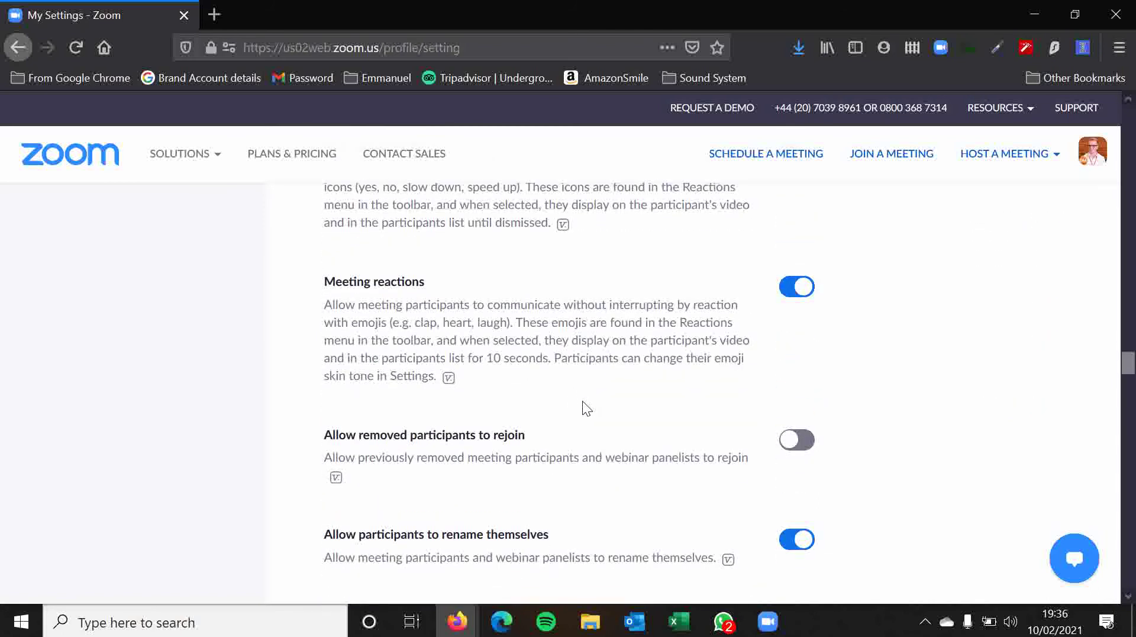
{"action": "double_click", "coordinate": [501, 436]}
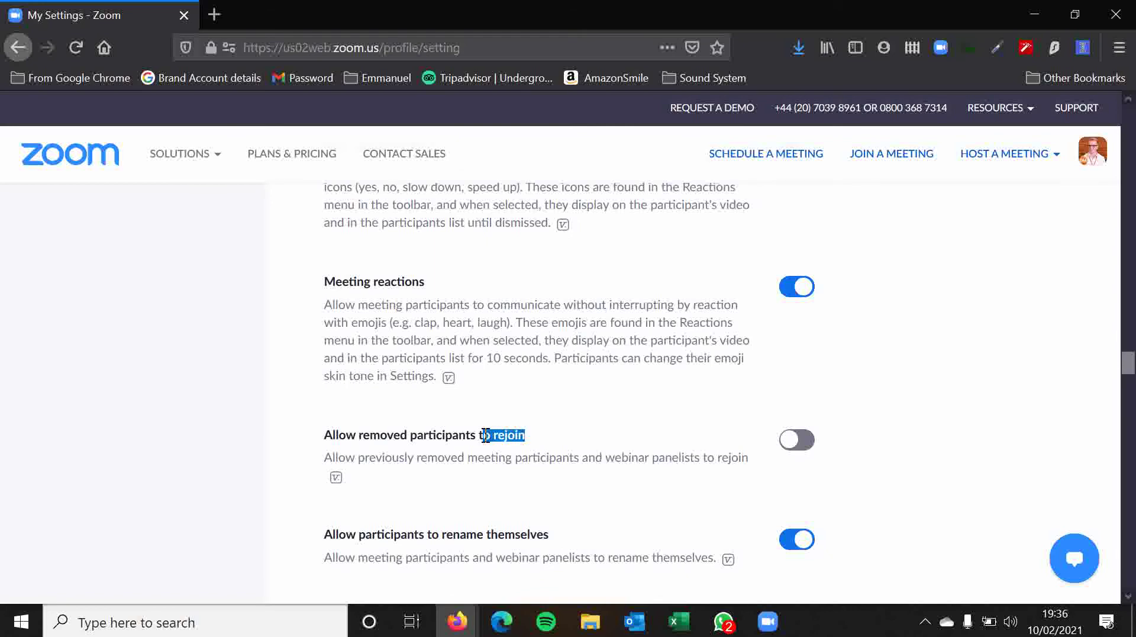
{"action": "left_click", "coordinate": [560, 433]}
{"action": "scroll", "coordinate": [540, 425], "scroll_direction": "down", "scroll_amount": 2}
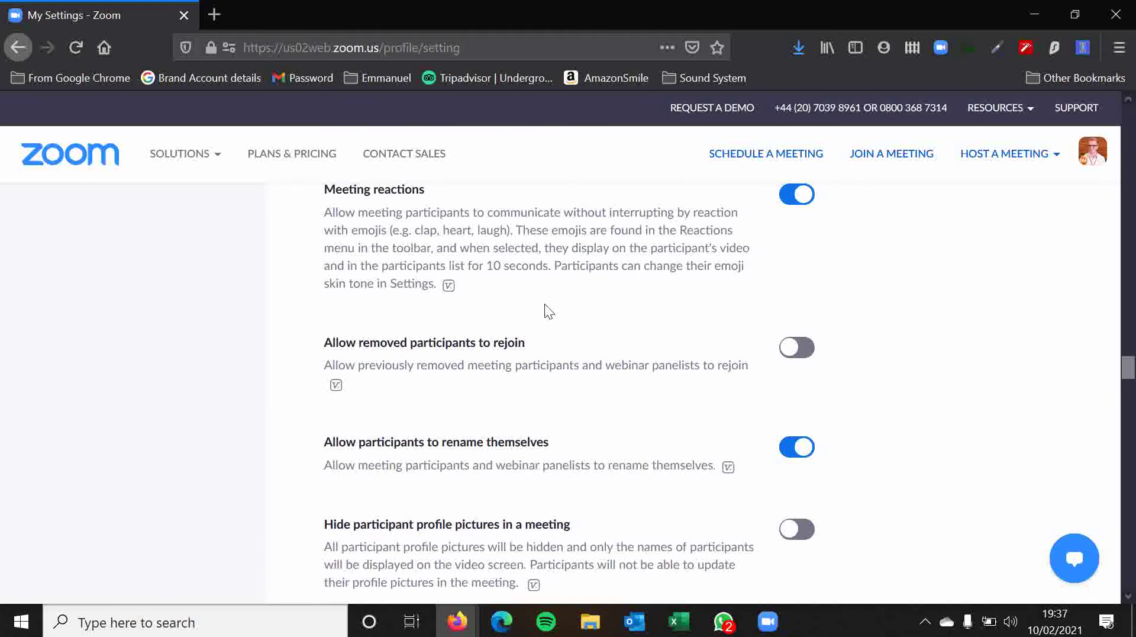
{"action": "scroll", "coordinate": [513, 257], "scroll_direction": "down", "scroll_amount": 2}
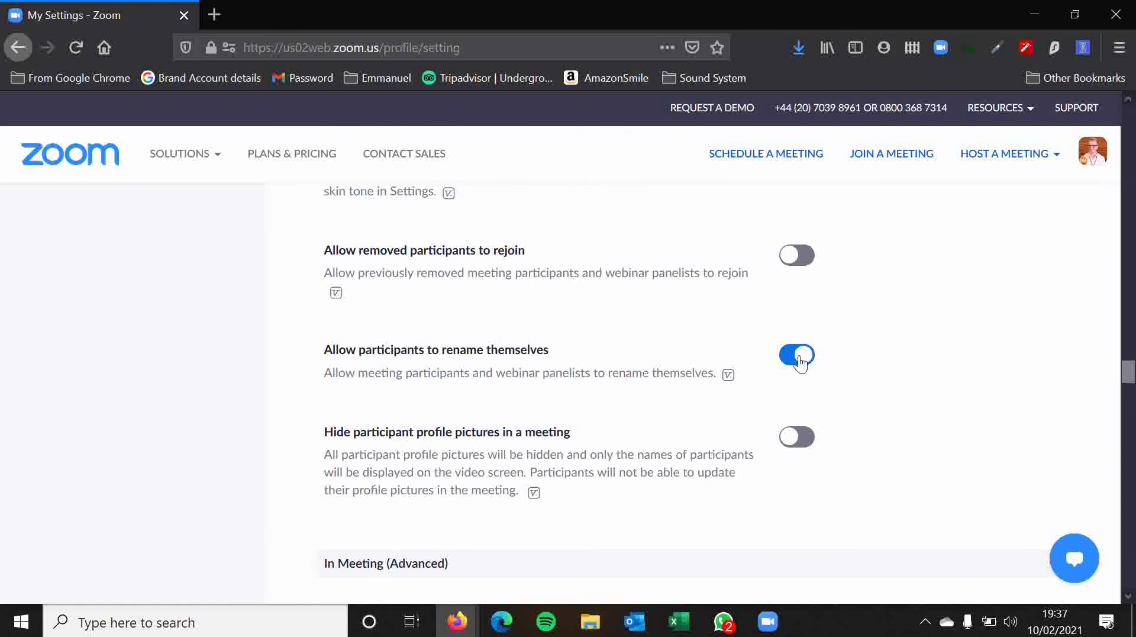
{"action": "scroll", "coordinate": [609, 435], "scroll_direction": "down", "scroll_amount": 2}
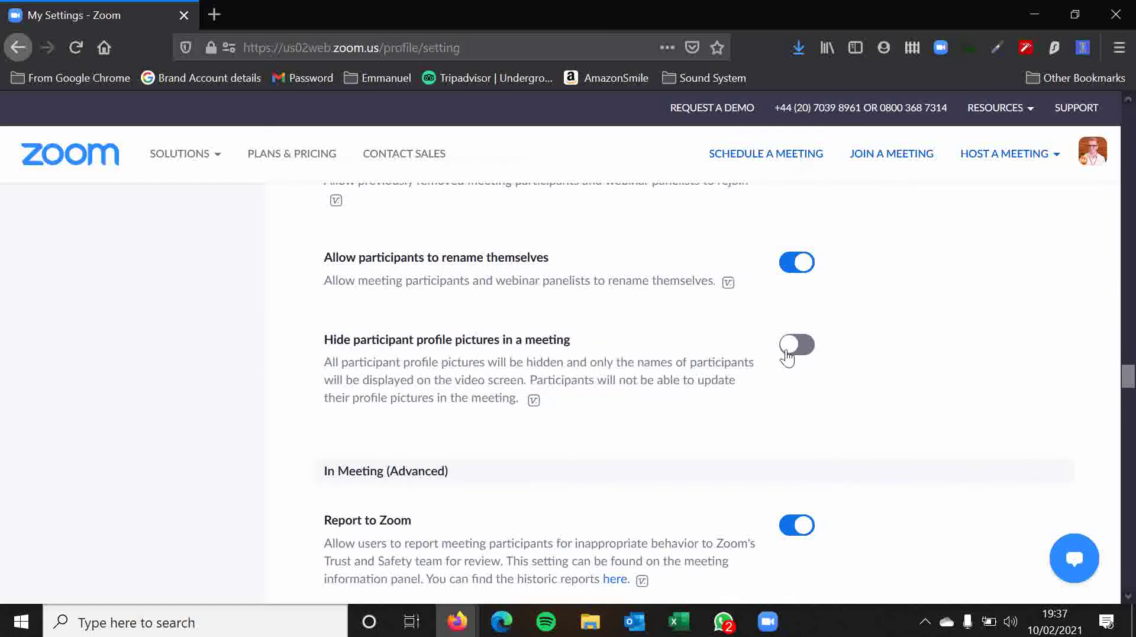
{"action": "scroll", "coordinate": [710, 396], "scroll_direction": "down", "scroll_amount": 2}
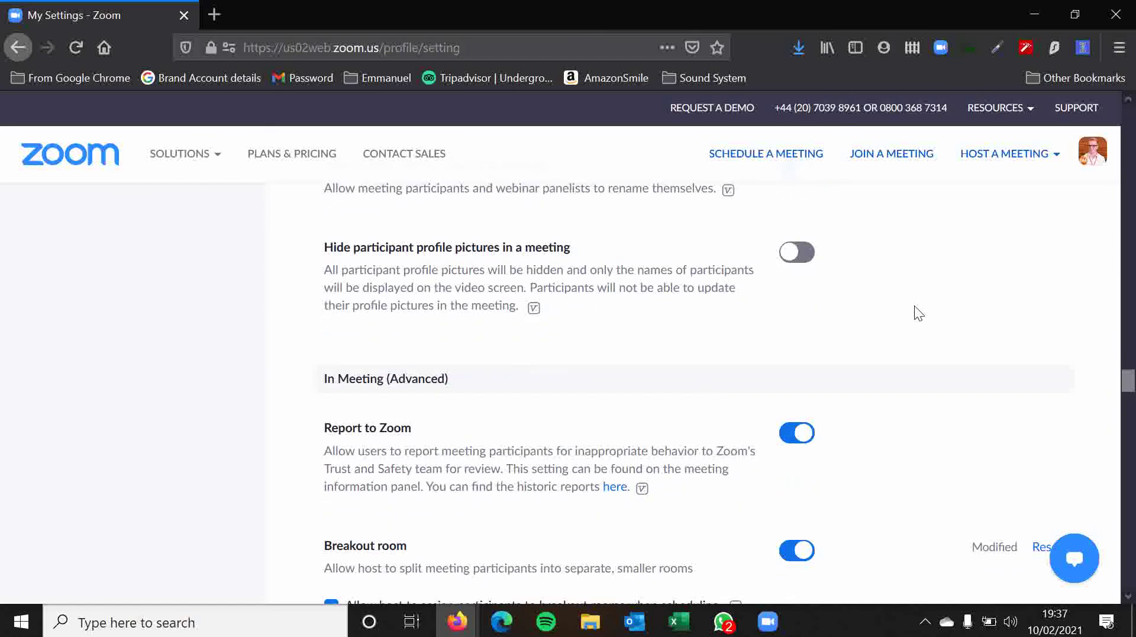
{"action": "scroll", "coordinate": [912, 322], "scroll_direction": "up", "scroll_amount": 2}
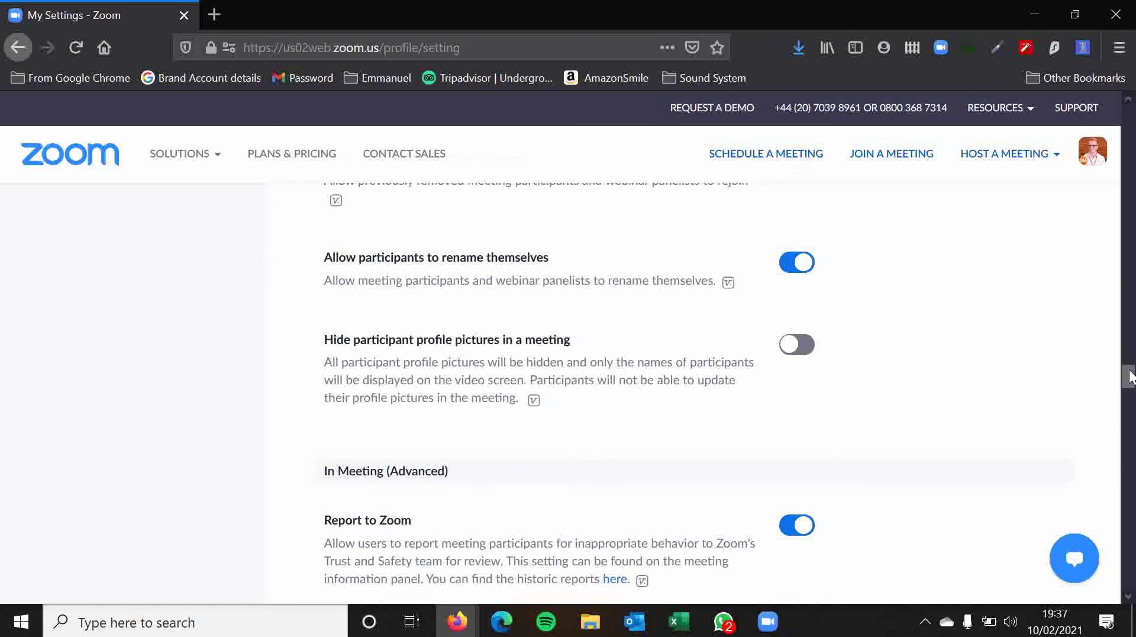
Step: Examine the Report to Zoom, Breakout room, Remote support and Closed captioning settings under In Meeting (Advanced)
{"action": "mouse_move", "coordinate": [1129, 376]}
{"action": "left_mouse_down"}
{"action": "mouse_move", "coordinate": [1127, 358]}
{"action": "mouse_move", "coordinate": [1113, 387]}
{"action": "left_mouse_up"}
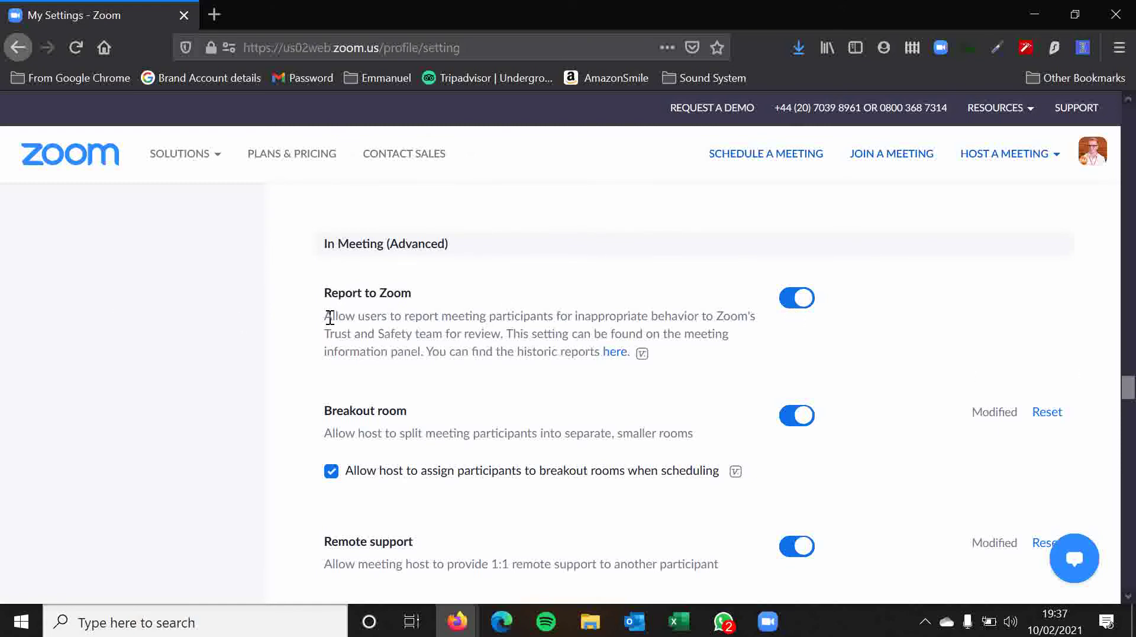
{"action": "left_click_drag", "start_coordinate": [325, 316], "coordinate": [487, 302]}
{"action": "left_click", "coordinate": [501, 297]}
{"action": "scroll", "coordinate": [343, 331], "scroll_direction": "down", "scroll_amount": 2}
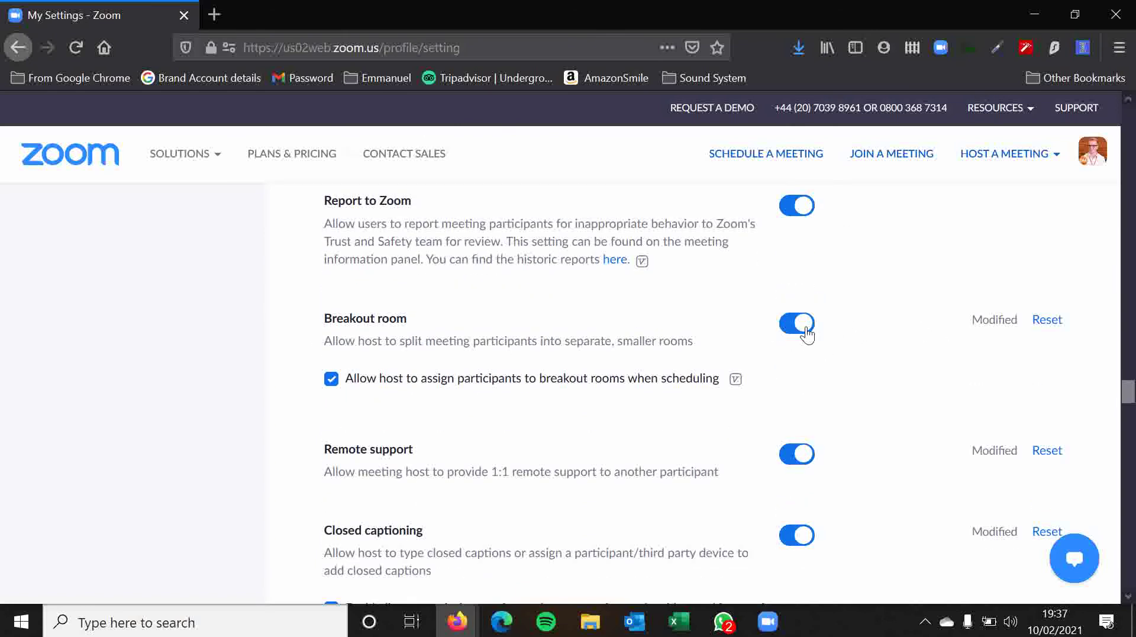
{"action": "scroll", "coordinate": [638, 366], "scroll_direction": "down", "scroll_amount": 2}
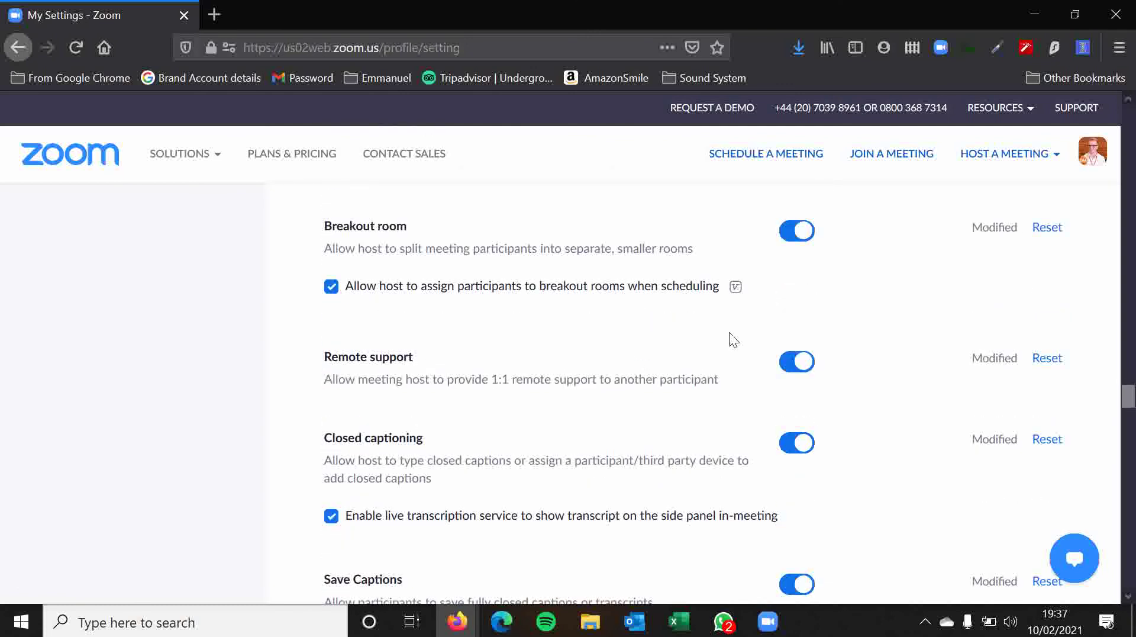
{"action": "double_click", "coordinate": [718, 385]}
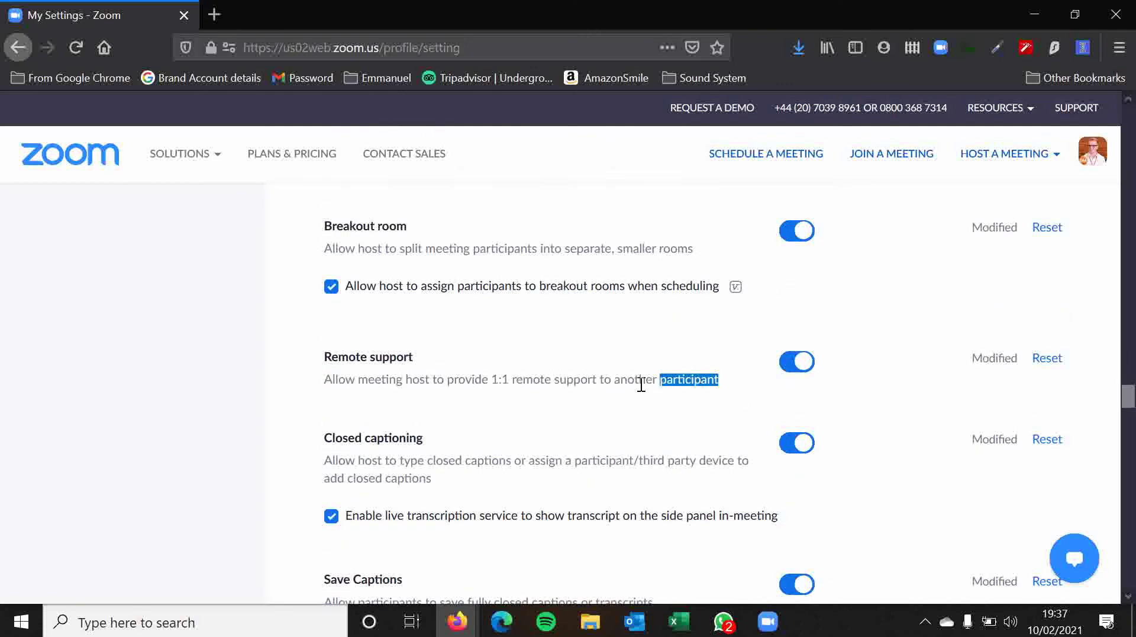
{"action": "left_click", "coordinate": [722, 391]}
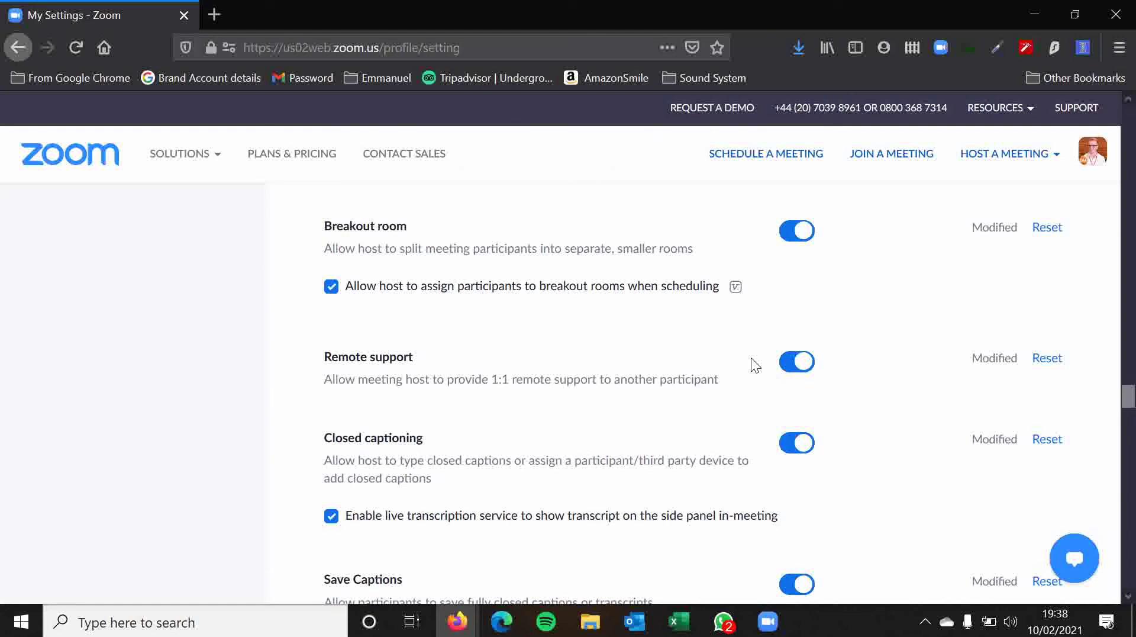
{"action": "scroll", "coordinate": [710, 360], "scroll_direction": "down", "scroll_amount": 3}
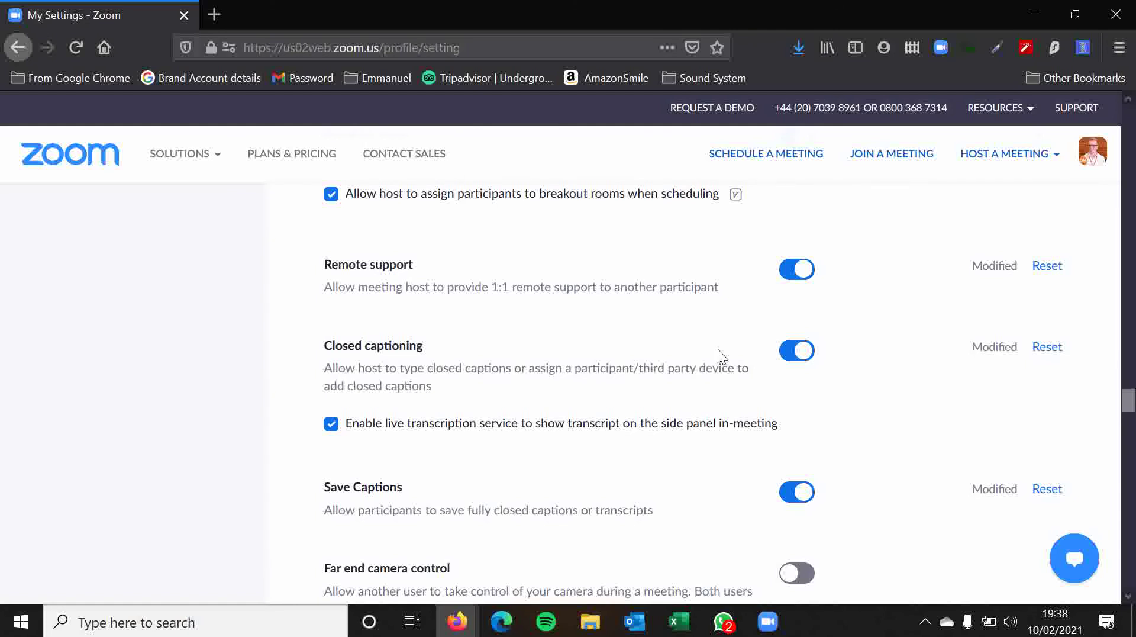
Step: Examine the live transcription, Remote support and Save Captions settings, including the option for a side-panel transcript
{"action": "left_click_drag", "start_coordinate": [389, 424], "coordinate": [515, 424]}
{"action": "left_click", "coordinate": [506, 455]}
{"action": "left_click_drag", "start_coordinate": [694, 286], "coordinate": [718, 289]}
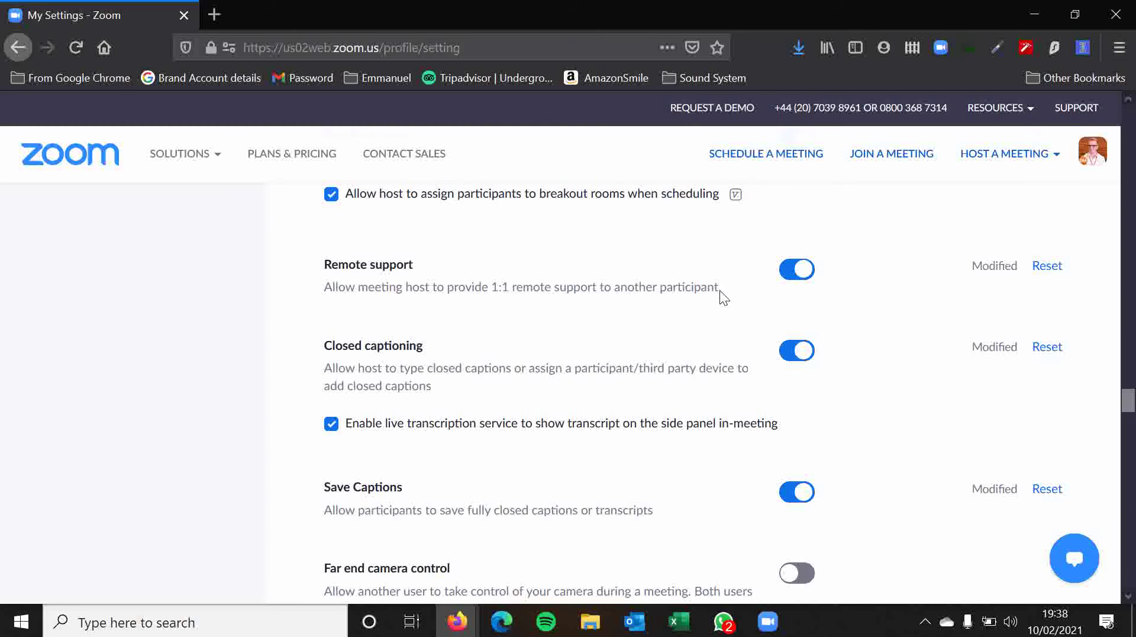
{"action": "left_click", "coordinate": [720, 326]}
{"action": "scroll", "coordinate": [287, 396], "scroll_direction": "down", "scroll_amount": 3}
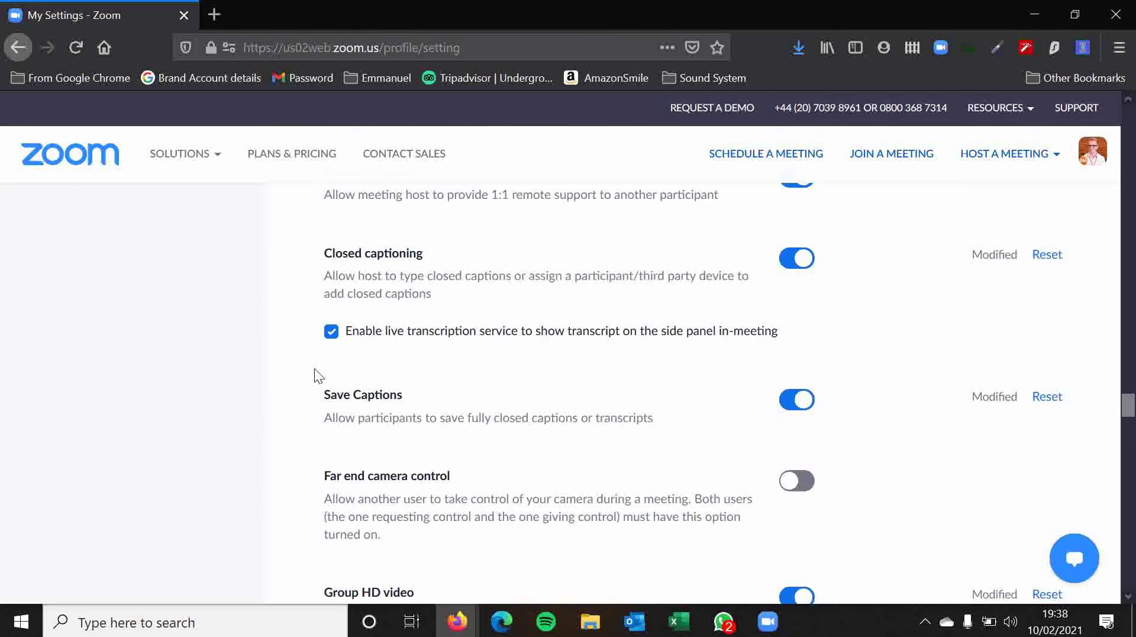
{"action": "left_click_drag", "start_coordinate": [410, 398], "coordinate": [321, 396]}
{"action": "left_click", "coordinate": [319, 426]}
{"action": "scroll", "coordinate": [417, 407], "scroll_direction": "down", "scroll_amount": 3}
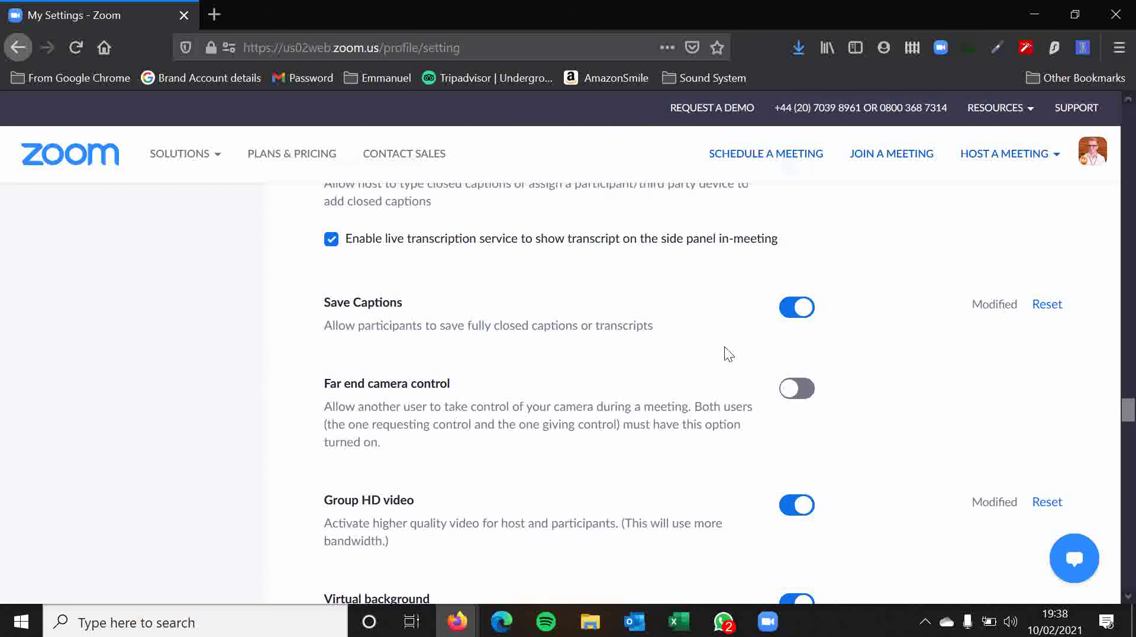
Step: Review the Far end camera control, Group HD video, Virtual background, Video filters and guest participant identification settings
{"action": "scroll", "coordinate": [562, 356], "scroll_direction": "down", "scroll_amount": 3}
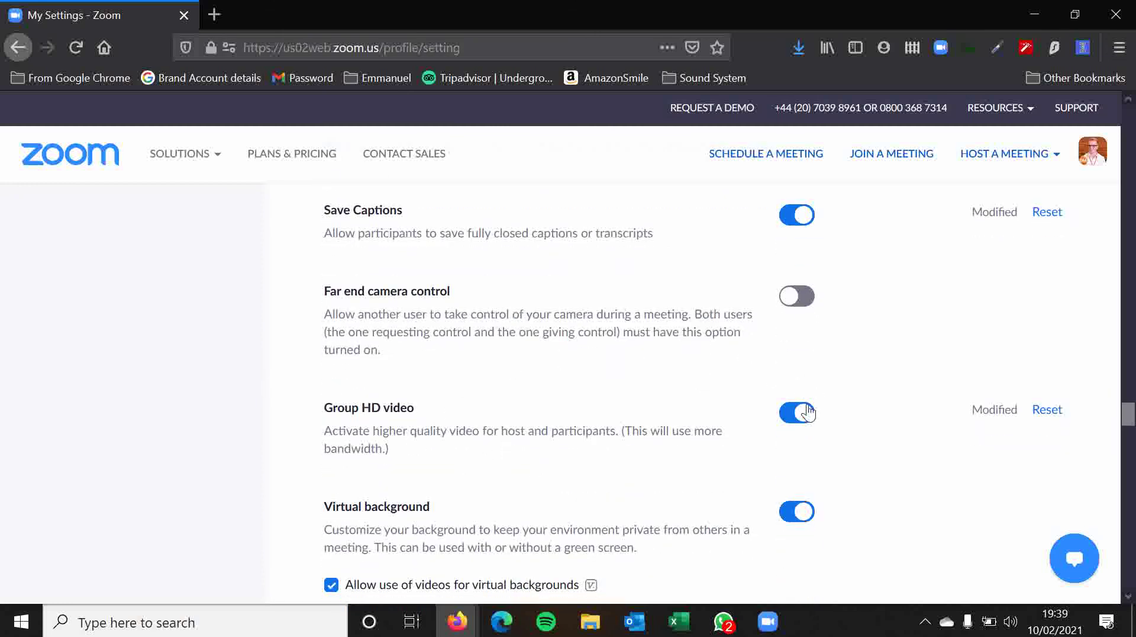
{"action": "scroll", "coordinate": [780, 420], "scroll_direction": "down", "scroll_amount": 6}
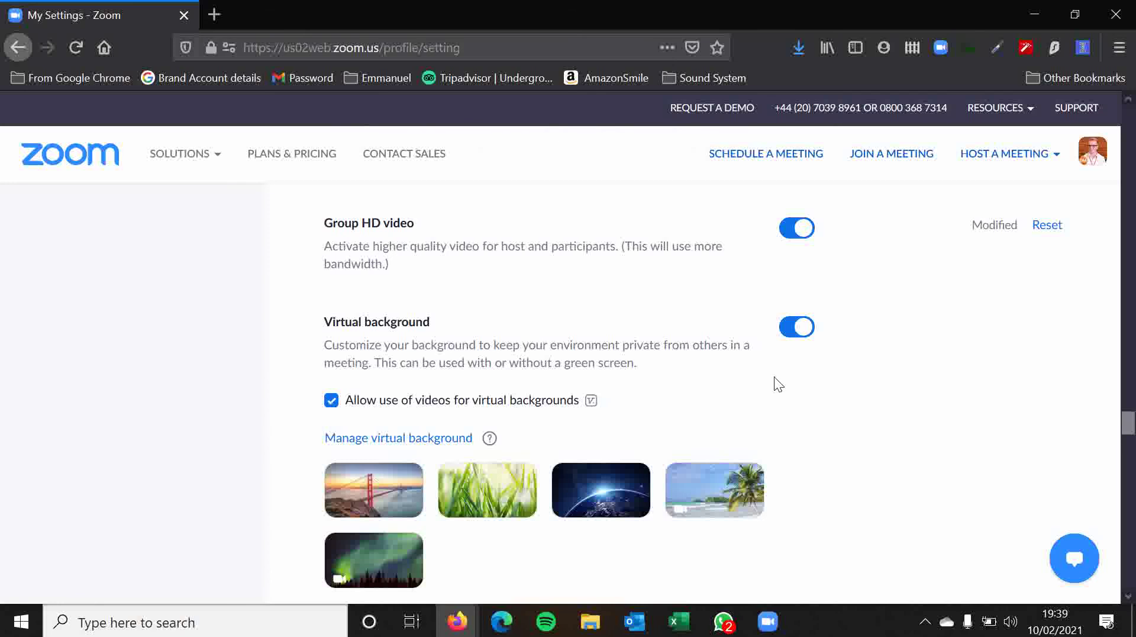
{"action": "scroll", "coordinate": [769, 379], "scroll_direction": "down", "scroll_amount": 5}
{"action": "scroll", "coordinate": [730, 363], "scroll_direction": "down", "scroll_amount": 3}
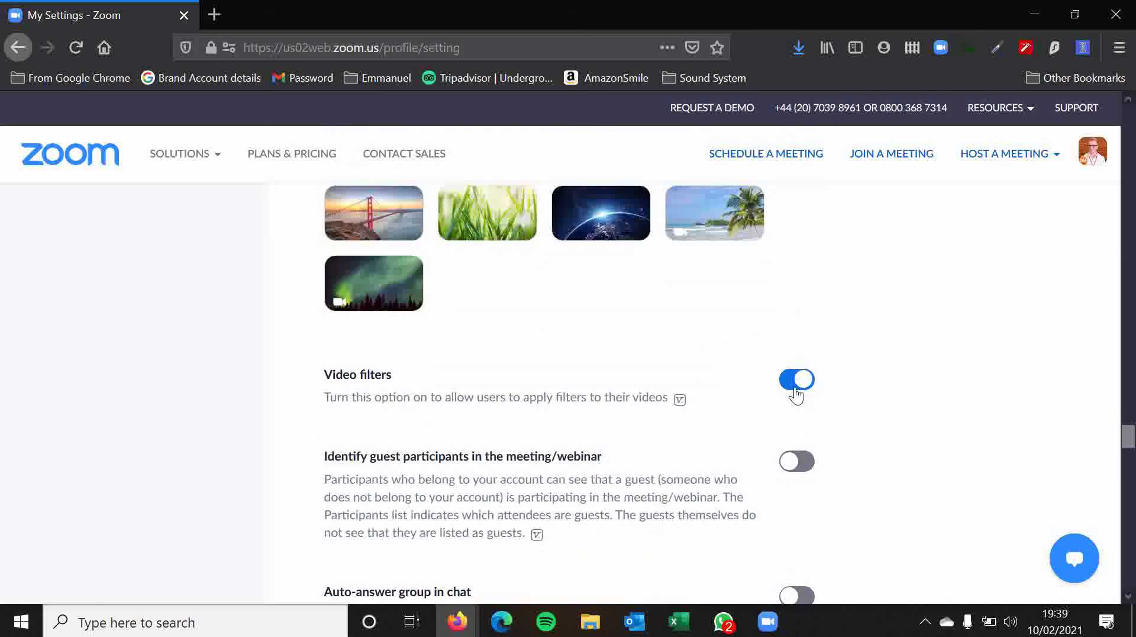
{"action": "scroll", "coordinate": [796, 394], "scroll_direction": "down", "scroll_amount": 3}
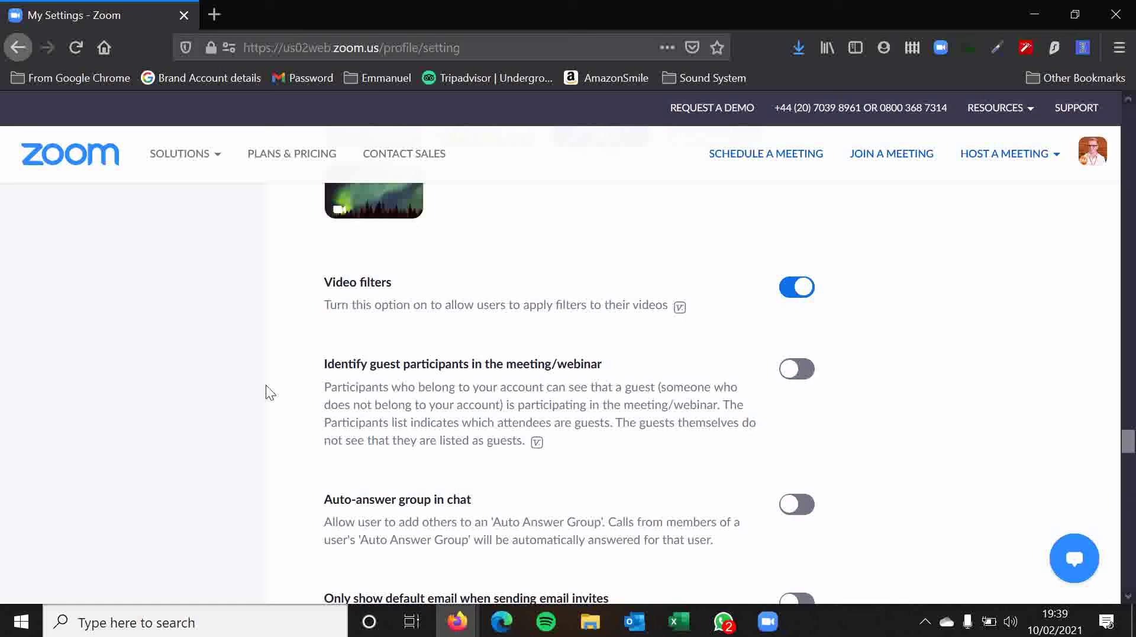
{"action": "scroll", "coordinate": [436, 490], "scroll_direction": "down", "scroll_amount": 3}
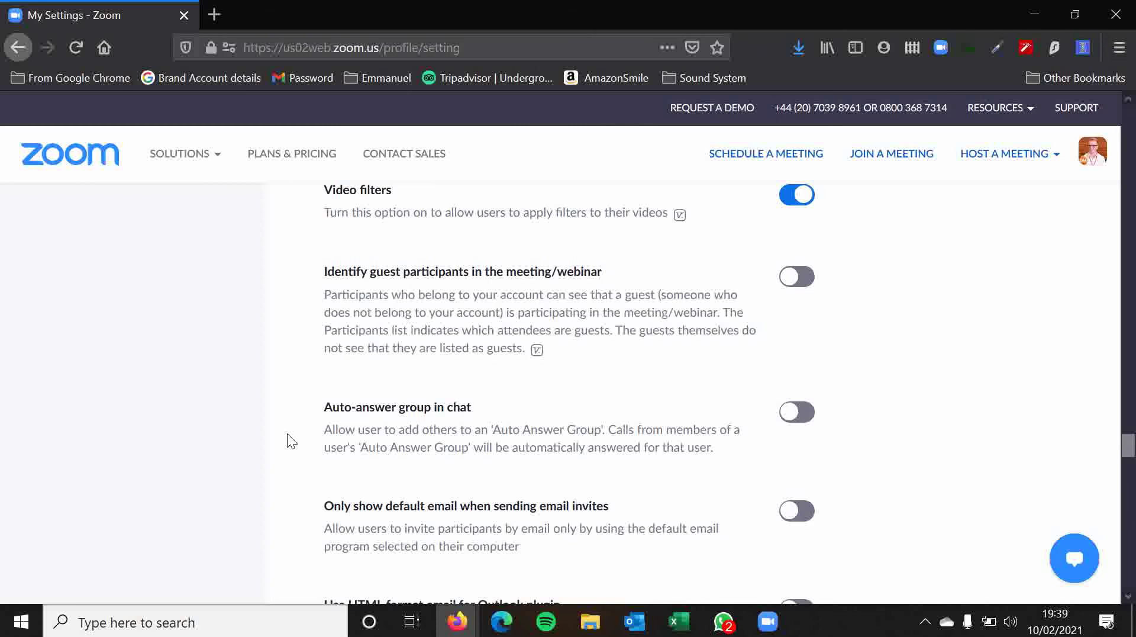
Step: Review the auto-answer group, default email invite, Outlook HTML email, stereo audio and original sound settings
{"action": "scroll", "coordinate": [281, 409], "scroll_direction": "down", "scroll_amount": 6}
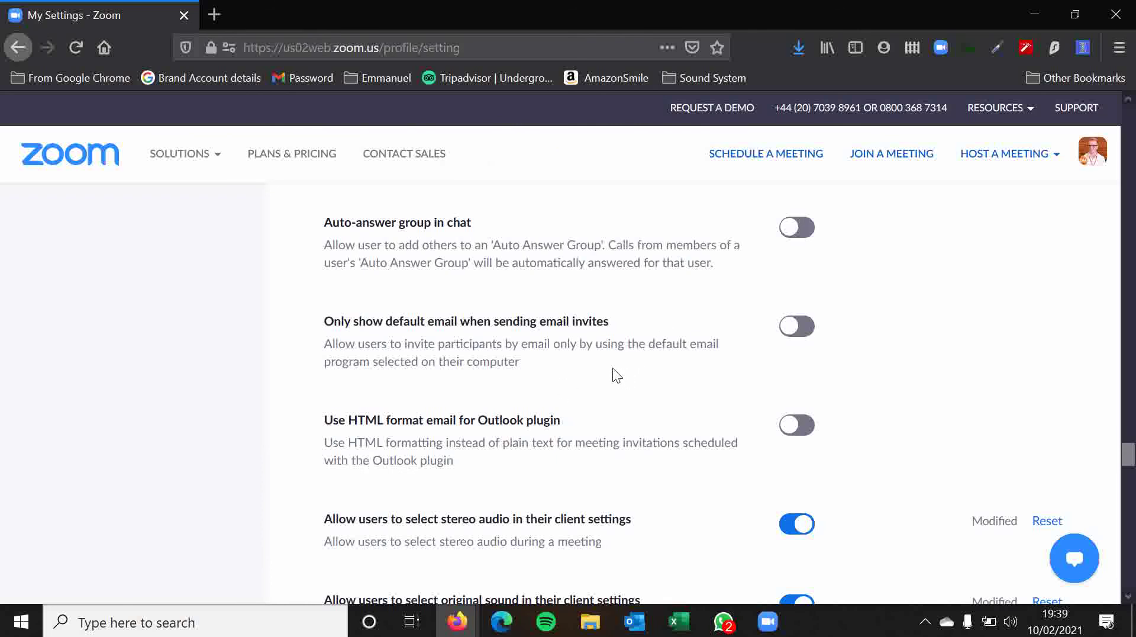
{"action": "scroll", "coordinate": [616, 382], "scroll_direction": "down", "scroll_amount": 3}
{"action": "scroll", "coordinate": [776, 324], "scroll_direction": "down", "scroll_amount": 3}
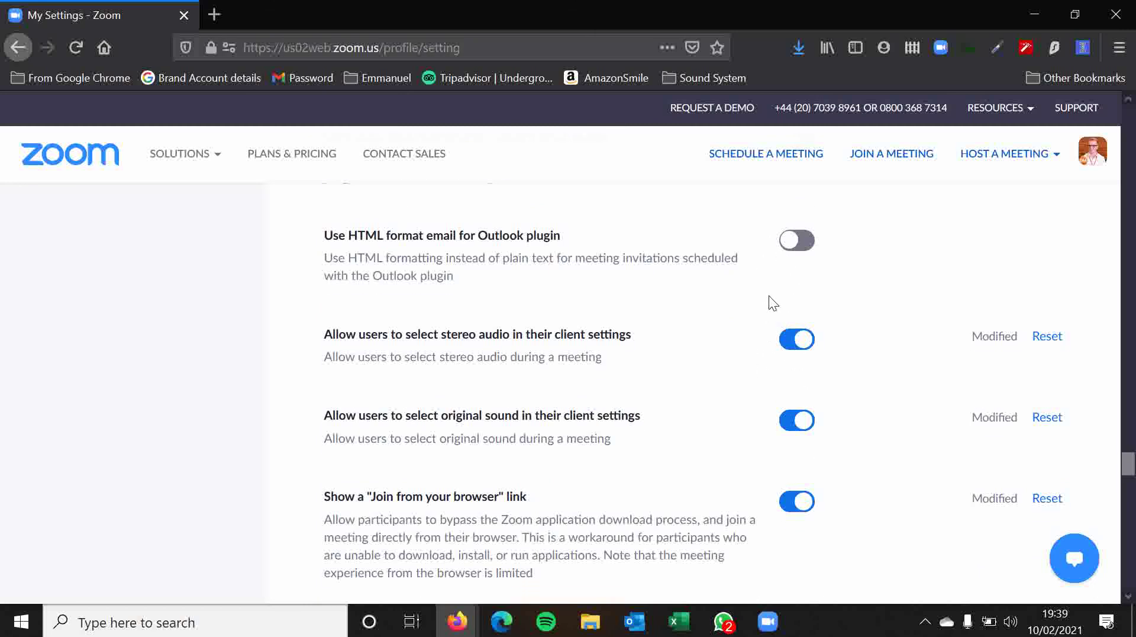
{"action": "scroll", "coordinate": [769, 299], "scroll_direction": "down", "scroll_amount": 3}
{"action": "scroll", "coordinate": [729, 290], "scroll_direction": "down", "scroll_amount": 3}
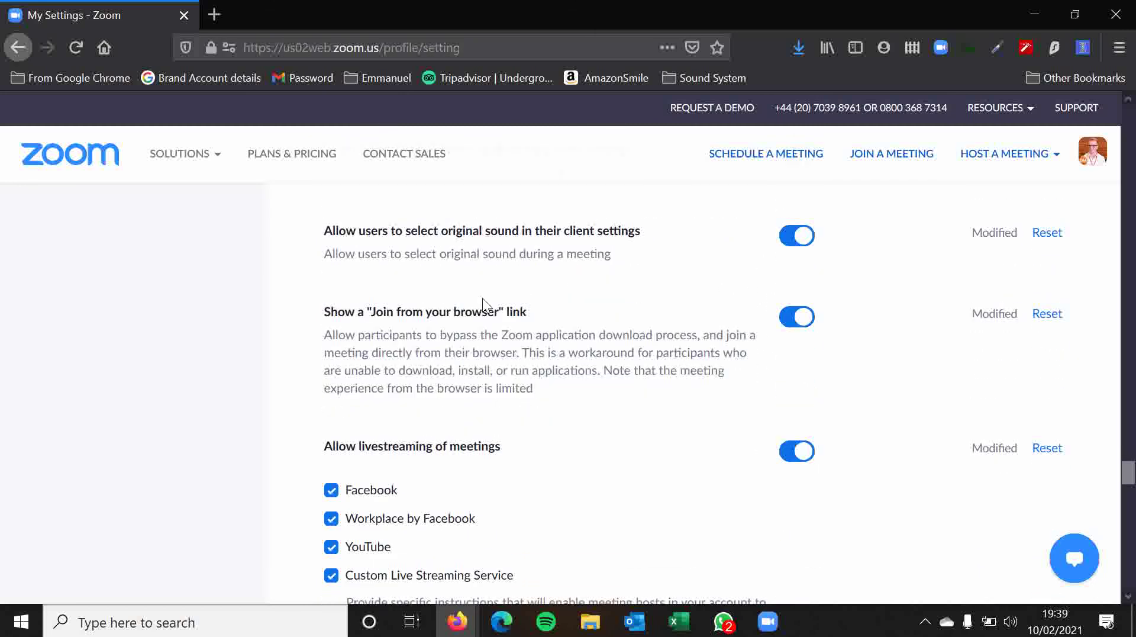
Step: Examine the "Join from your browser" link setting and the meeting livestreaming options, including the Custom Live Streaming Service
{"action": "left_click_drag", "start_coordinate": [527, 315], "coordinate": [444, 312]}
{"action": "left_click", "coordinate": [567, 309]}
{"action": "scroll", "coordinate": [752, 447], "scroll_direction": "down", "scroll_amount": 3}
{"action": "scroll", "coordinate": [685, 414], "scroll_direction": "down", "scroll_amount": 3}
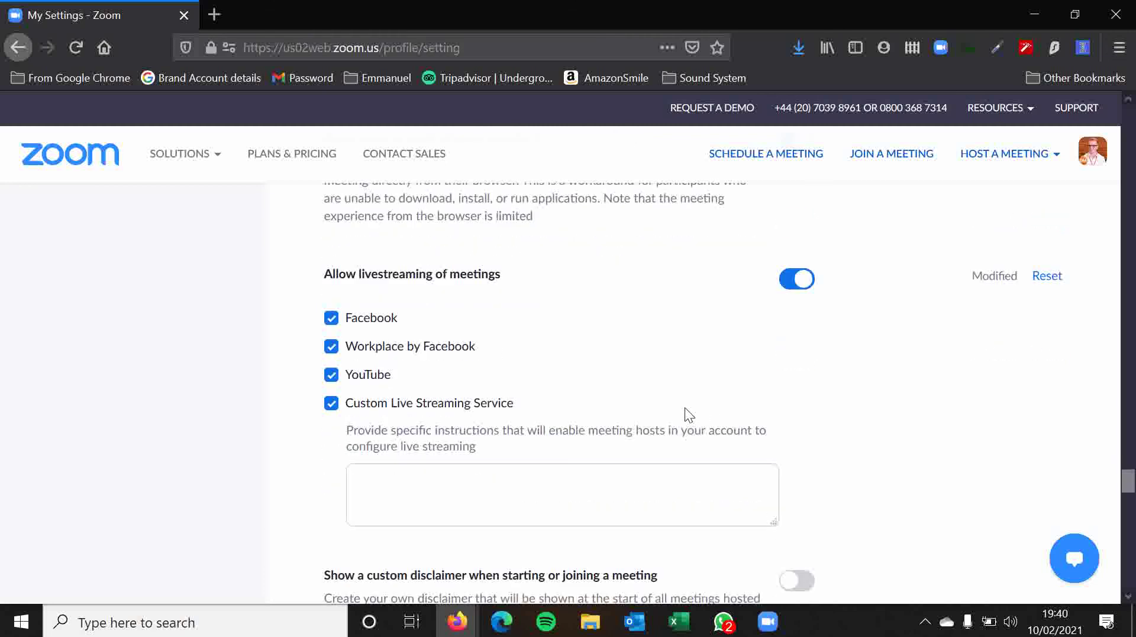
{"action": "left_click_drag", "start_coordinate": [526, 253], "coordinate": [378, 262]}
{"action": "left_click", "coordinate": [563, 254]}
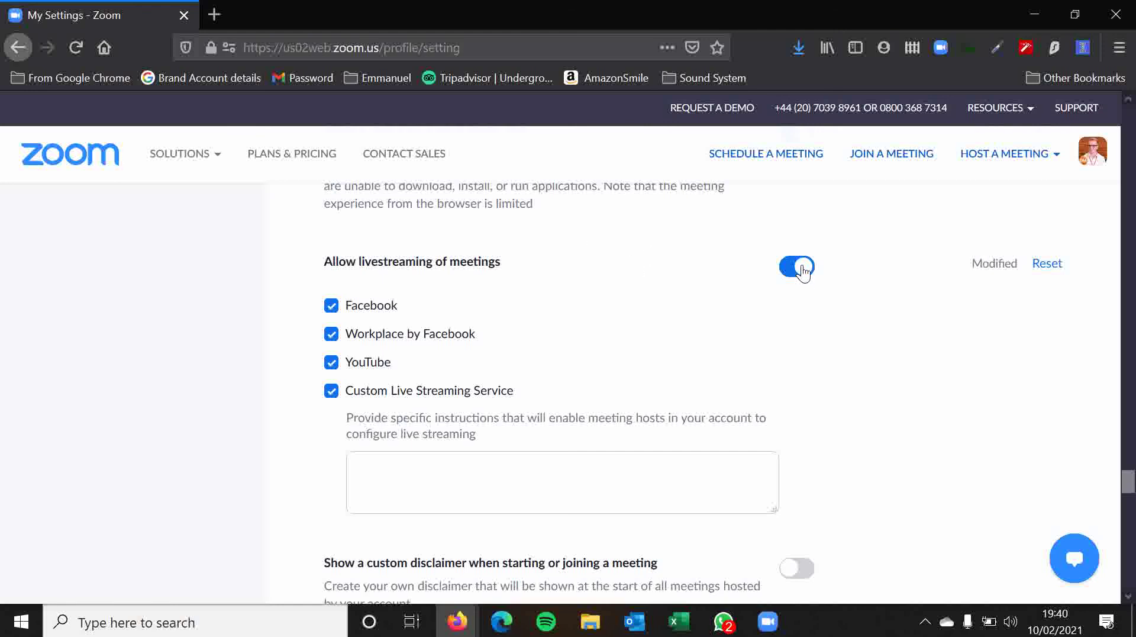
{"action": "scroll", "coordinate": [651, 286], "scroll_direction": "down", "scroll_amount": 3}
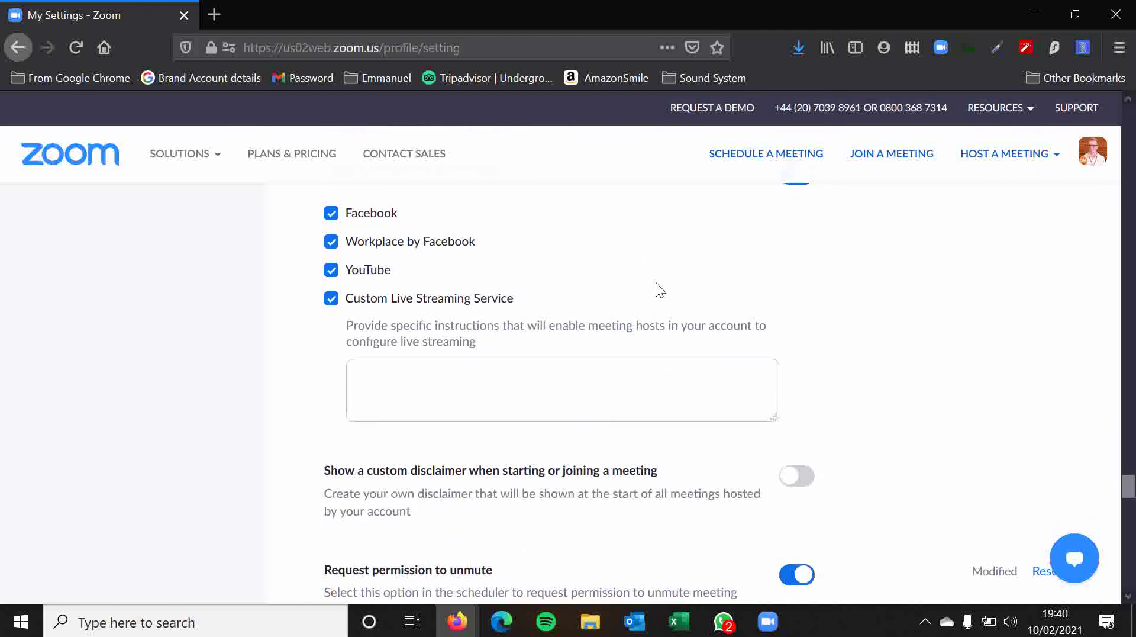
Step: Review the custom disclaimer setting and how Request permission to unmute applies to meeting participants and webinar panelists
{"action": "scroll", "coordinate": [649, 380], "scroll_direction": "down", "scroll_amount": 3}
{"action": "scroll", "coordinate": [254, 365], "scroll_direction": "down", "scroll_amount": 3}
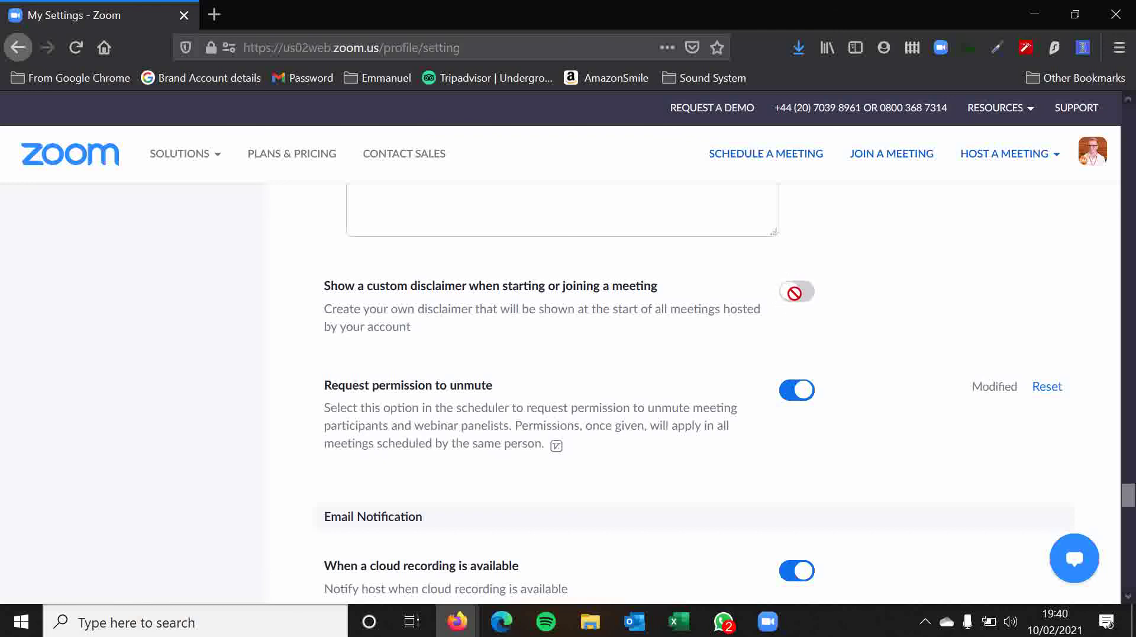
{"action": "scroll", "coordinate": [314, 360], "scroll_direction": "down", "scroll_amount": 2}
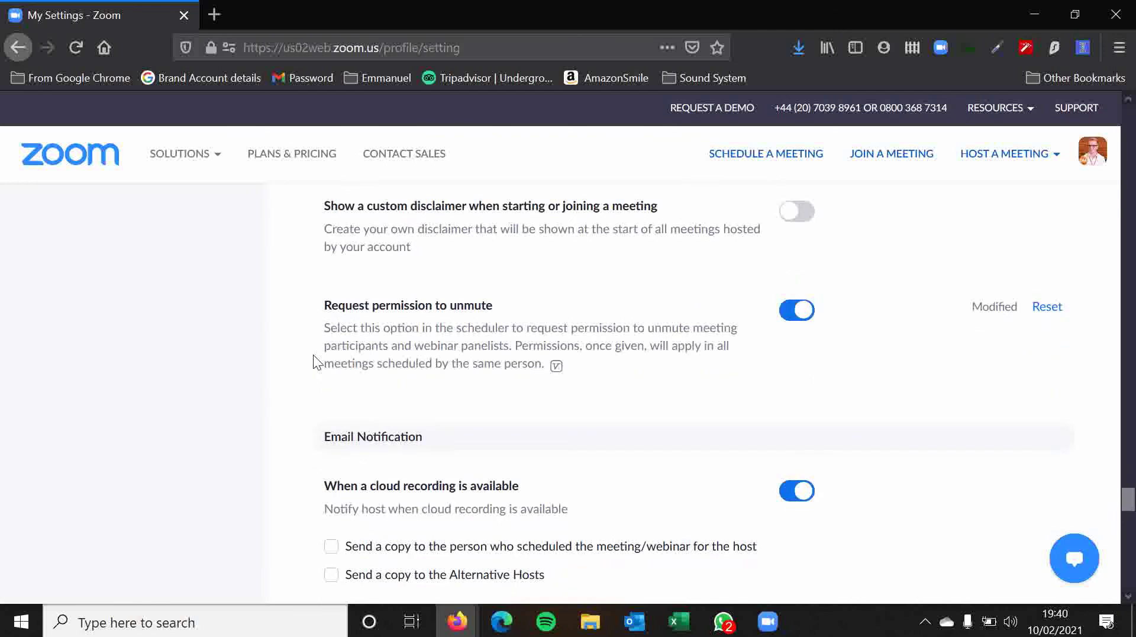
{"action": "mouse_move", "coordinate": [540, 353]}
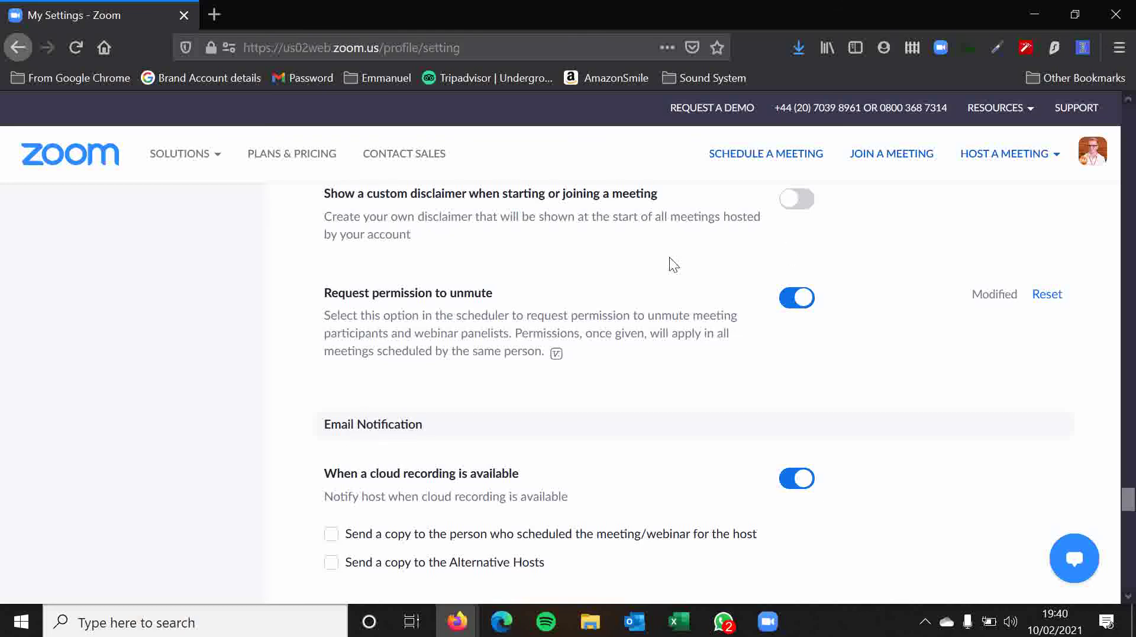
Step: Review the Email Notification settings for cloud recordings, early attendees, cancelled meetings, alternative hosts and meetings scheduled for a host
{"action": "scroll", "coordinate": [669, 261], "scroll_direction": "down", "scroll_amount": 3}
{"action": "scroll", "coordinate": [319, 290], "scroll_direction": "down", "scroll_amount": 6}
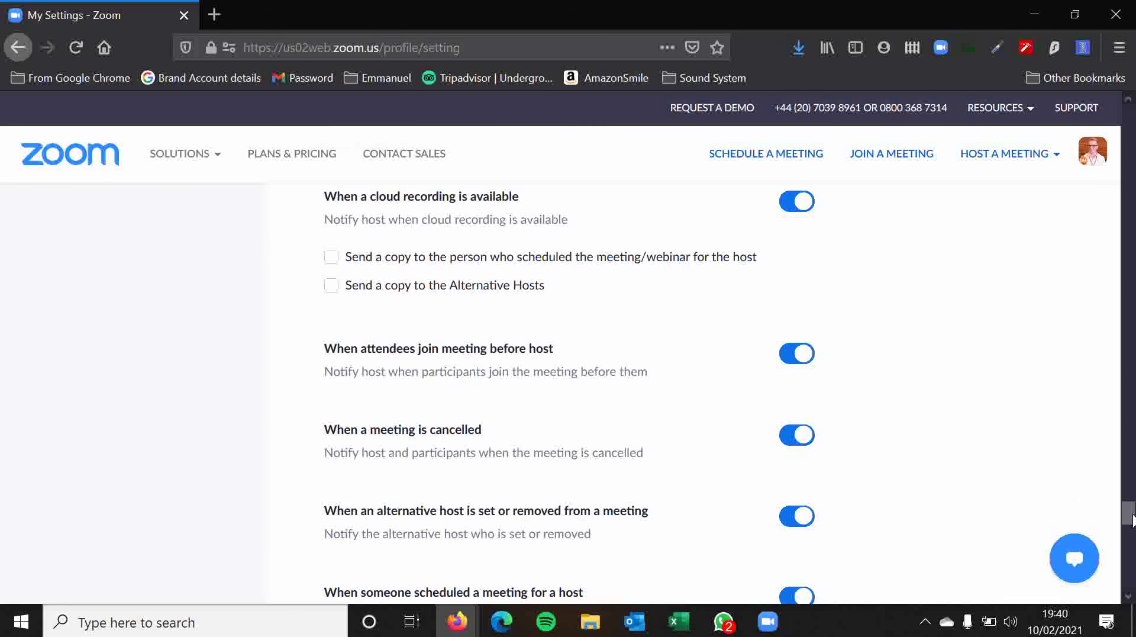
{"action": "scroll", "coordinate": [1131, 526], "scroll_direction": "down", "scroll_amount": 3}
{"action": "scroll", "coordinate": [1130, 525], "scroll_direction": "down", "scroll_amount": 4}
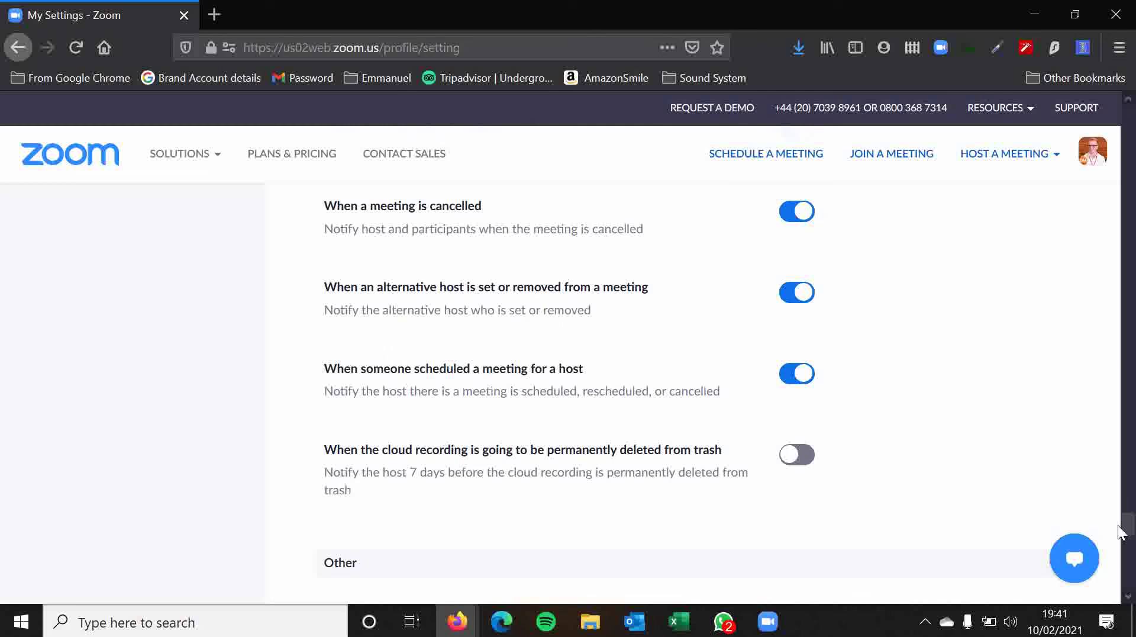
{"action": "scroll", "coordinate": [1120, 531], "scroll_direction": "down", "scroll_amount": 1}
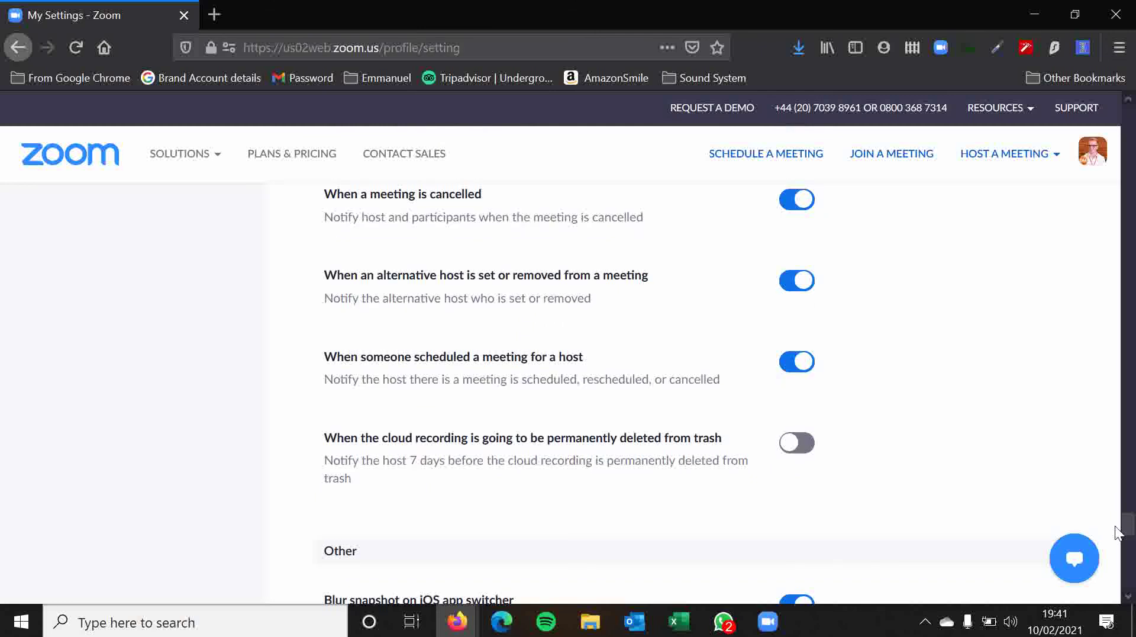
Step: Examine the Other settings, covering the iOS snapshot blur, Invitation Email language, Schedule Privilege and Integration Authentication
{"action": "scroll", "coordinate": [1117, 533], "scroll_direction": "down", "scroll_amount": 5}
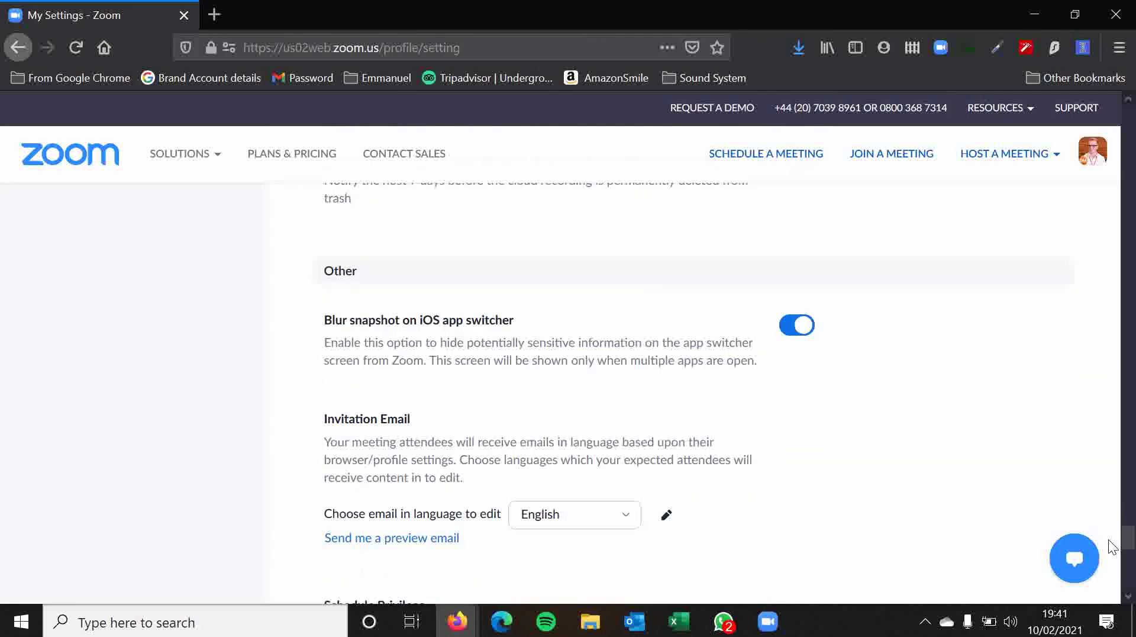
{"action": "scroll", "coordinate": [1112, 547], "scroll_direction": "down", "scroll_amount": 1}
{"action": "scroll", "coordinate": [819, 392], "scroll_direction": "down", "scroll_amount": 7}
{"action": "scroll", "coordinate": [805, 367], "scroll_direction": "down", "scroll_amount": 7}
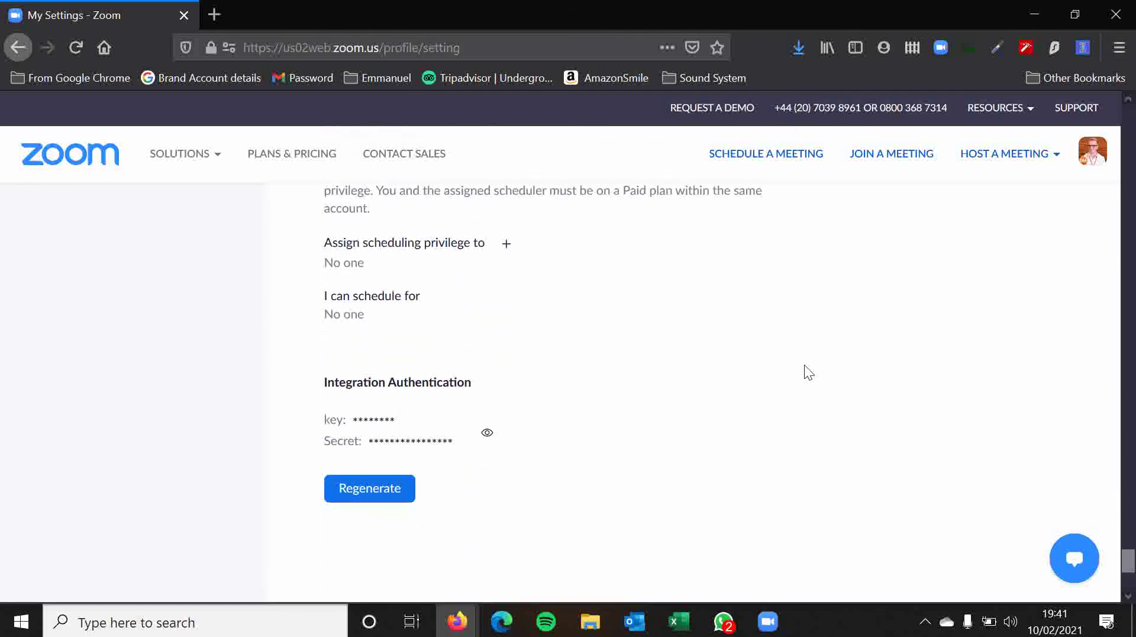
{"action": "scroll", "coordinate": [793, 360], "scroll_direction": "up", "scroll_amount": 9}
{"action": "scroll", "coordinate": [715, 355], "scroll_direction": "up", "scroll_amount": 3}
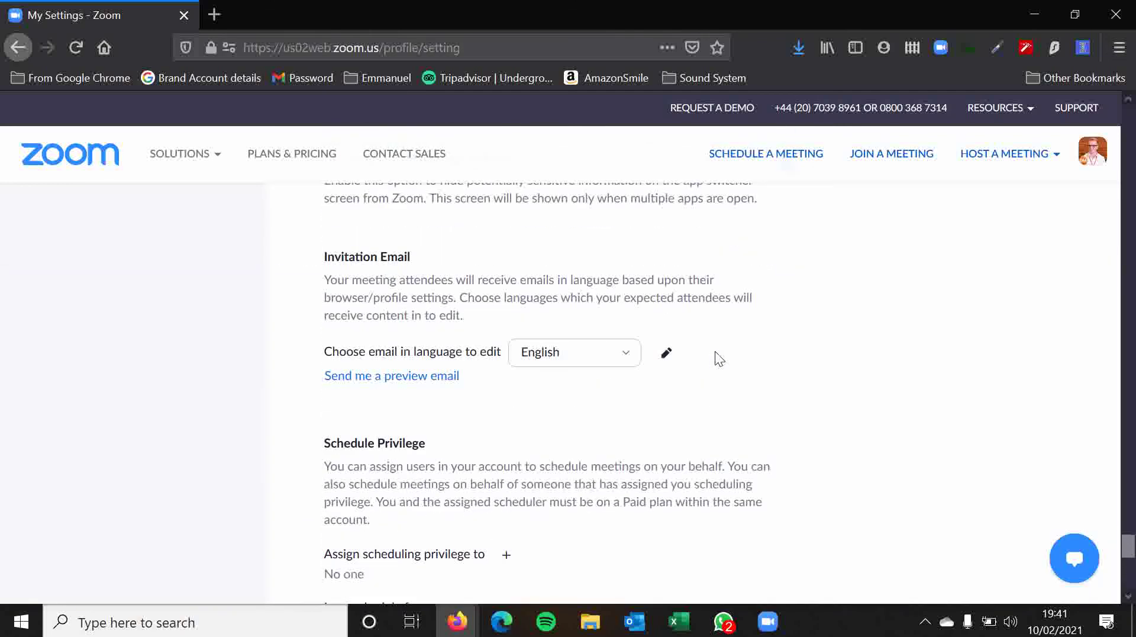
{"action": "scroll", "coordinate": [769, 364], "scroll_direction": "down", "scroll_amount": 2}
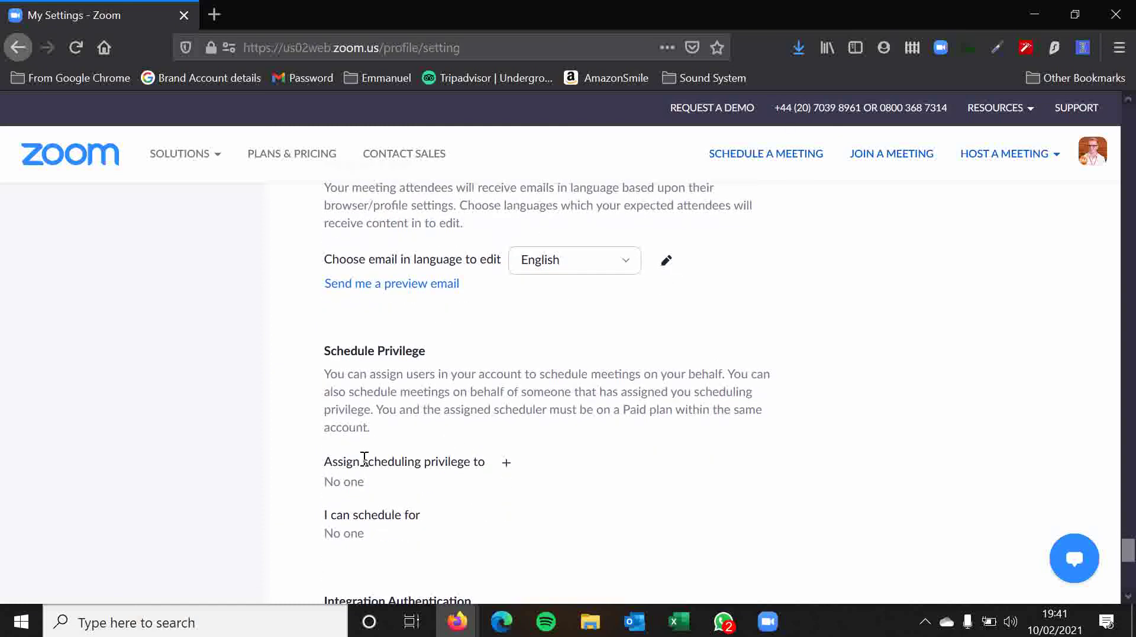
{"action": "left_click_drag", "start_coordinate": [362, 461], "coordinate": [470, 456]}
{"action": "left_click", "coordinate": [471, 418]}
Step: Open the Recording settings and review the local and cloud recording options
{"action": "left_click_drag", "start_coordinate": [1128, 550], "coordinate": [1132, 109]}
{"action": "right_click", "coordinate": [323, 299]}
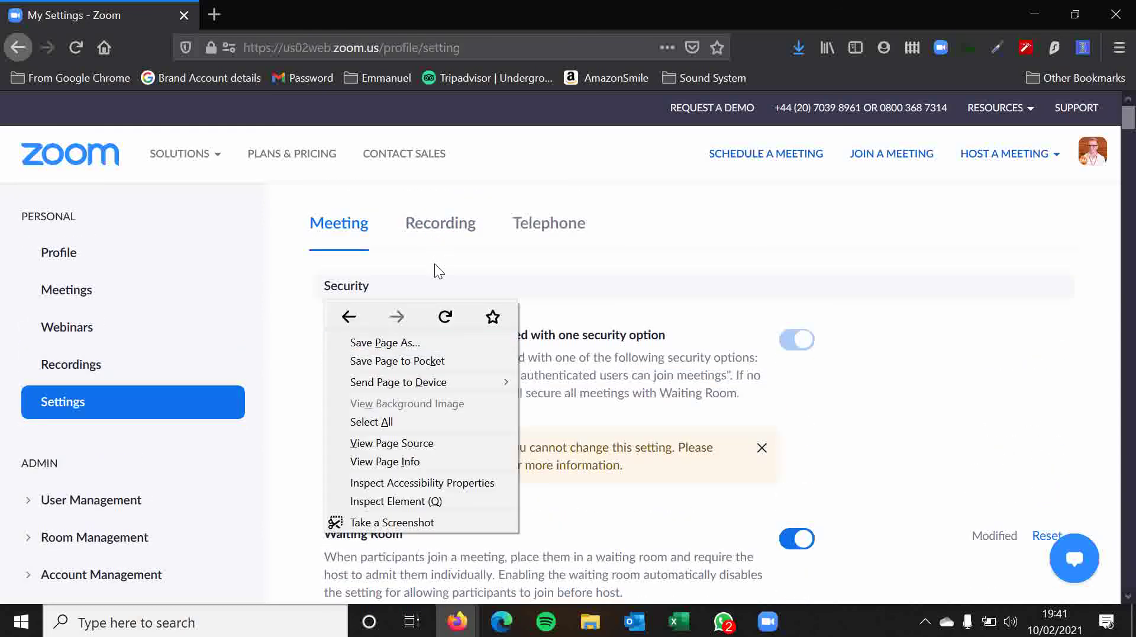
{"action": "left_click", "coordinate": [436, 261]}
{"action": "left_click", "coordinate": [438, 230]}
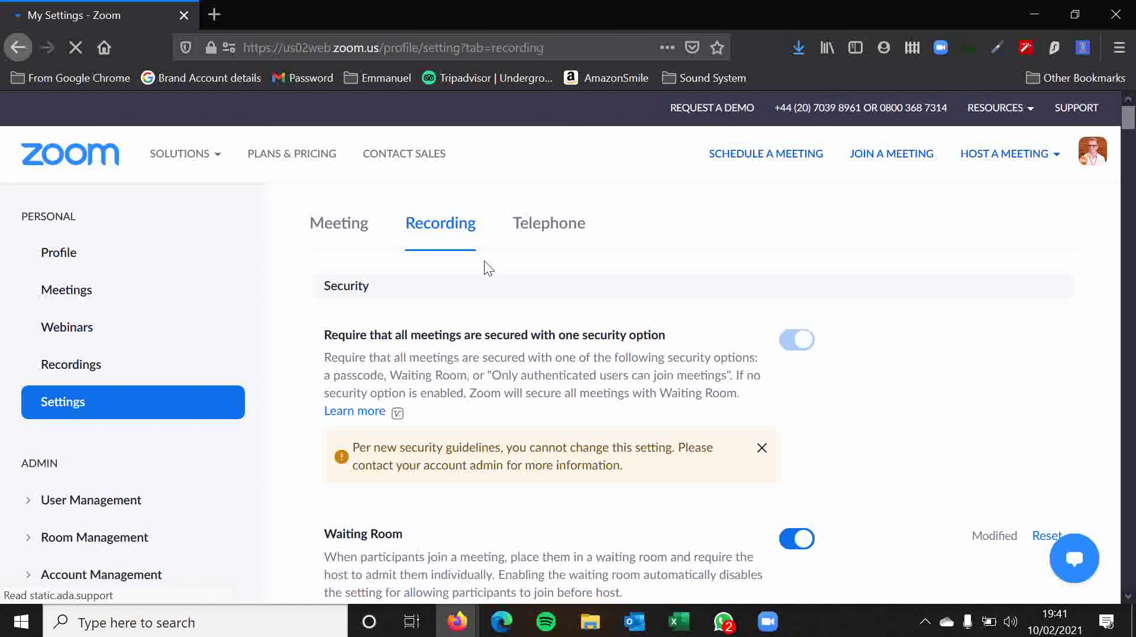
{"action": "scroll", "coordinate": [487, 264], "scroll_direction": "down", "scroll_amount": 6}
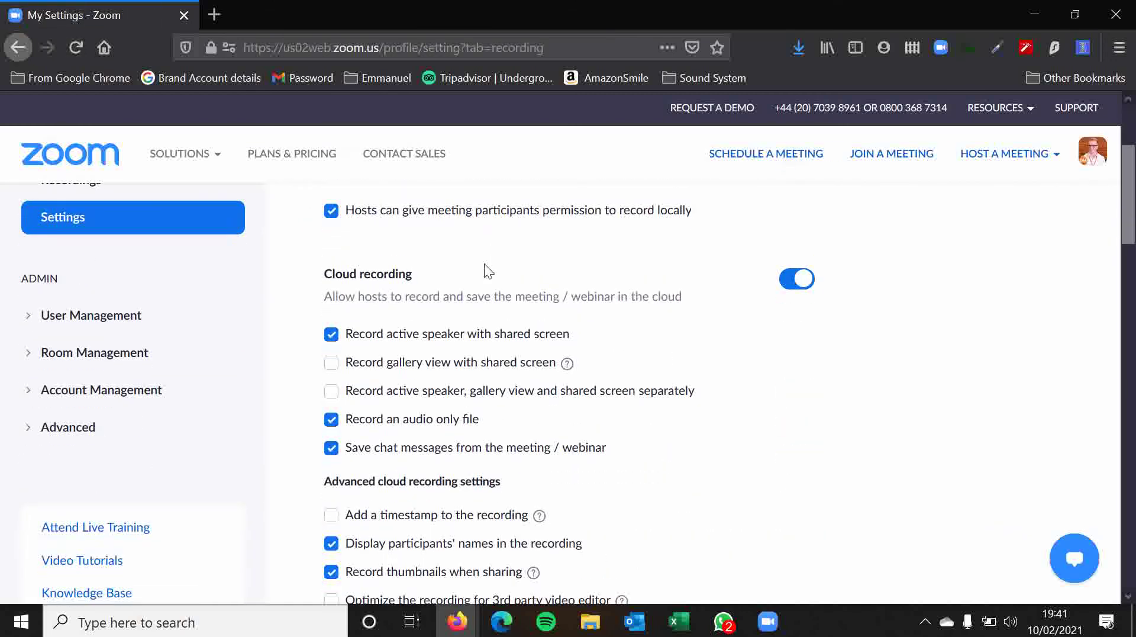
{"action": "scroll", "coordinate": [488, 262], "scroll_direction": "up", "scroll_amount": 6}
Step: Review the Telephone settings, including call region, phone number masking and global dial-in countries, and return to the Meeting settings
{"action": "left_click", "coordinate": [541, 233]}
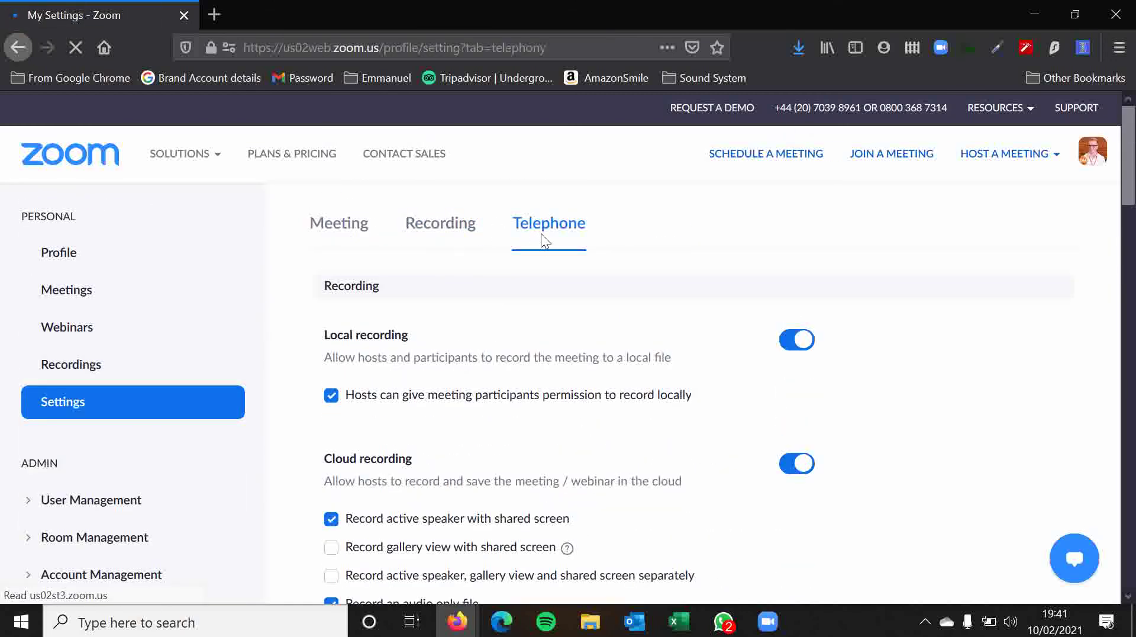
{"action": "scroll", "coordinate": [688, 294], "scroll_direction": "down", "scroll_amount": 15}
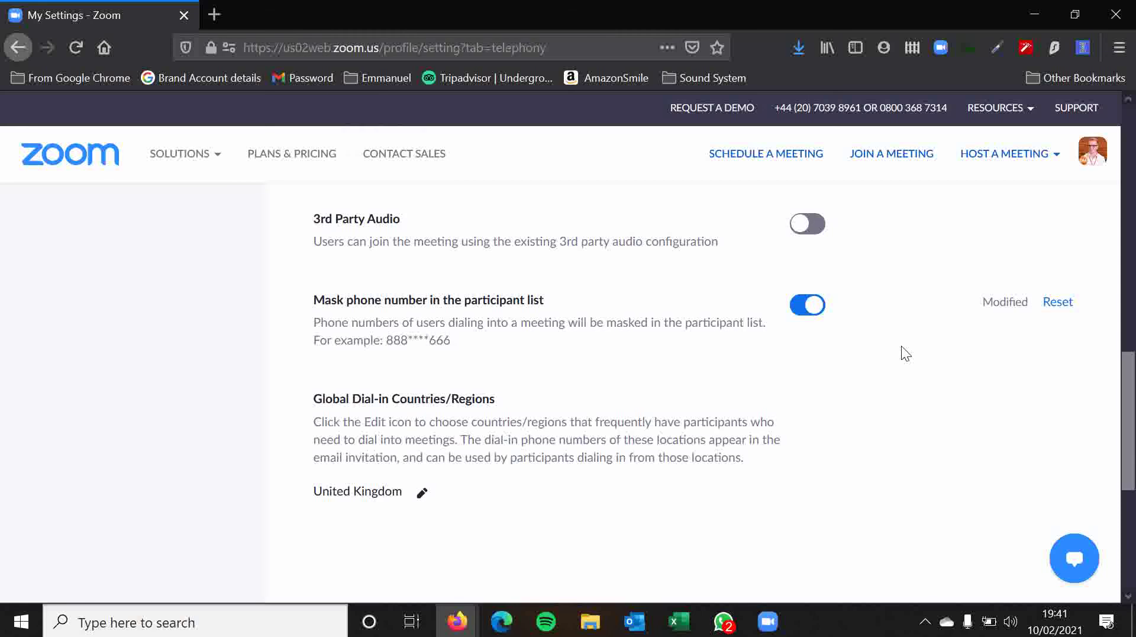
{"action": "scroll", "coordinate": [901, 347], "scroll_direction": "up", "scroll_amount": 6}
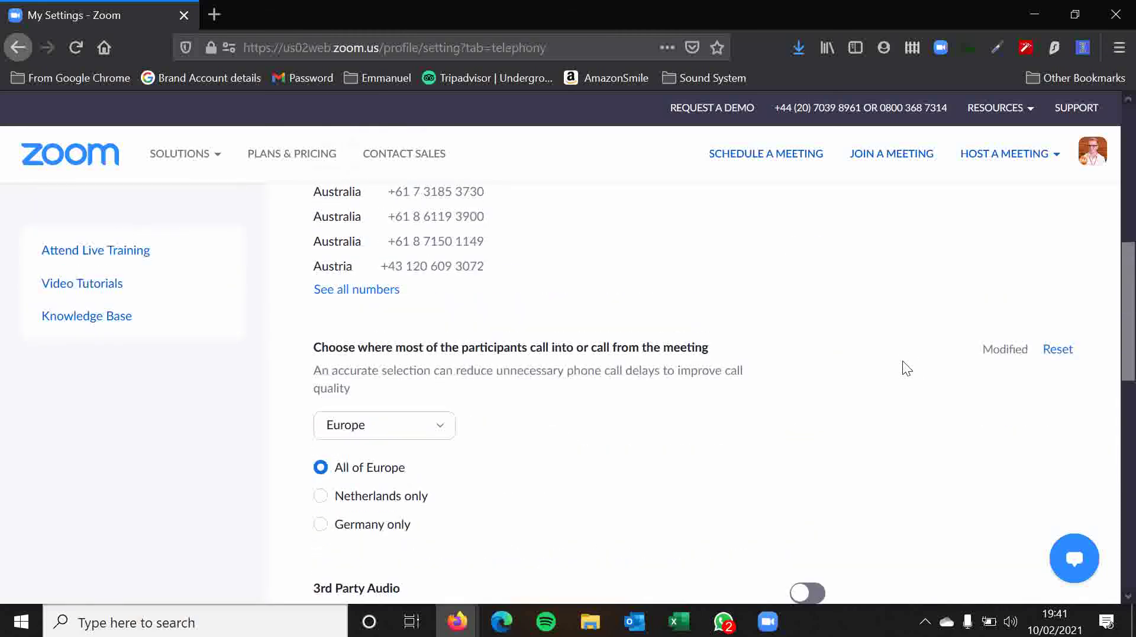
{"action": "scroll", "coordinate": [903, 363], "scroll_direction": "up", "scroll_amount": 7}
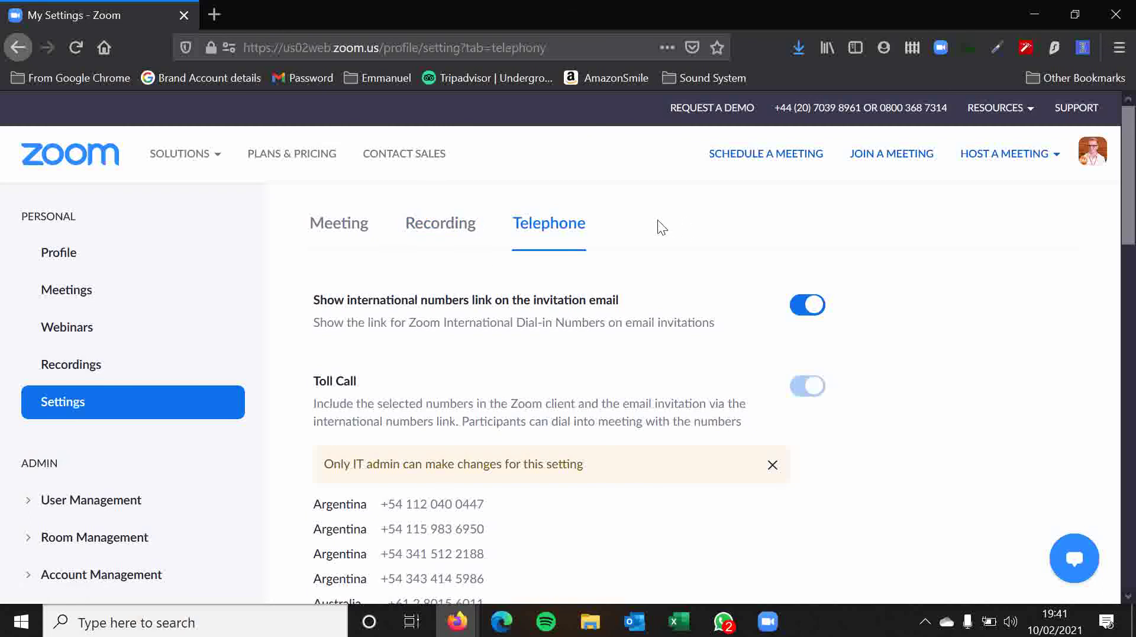
{"action": "left_click", "coordinate": [348, 226]}
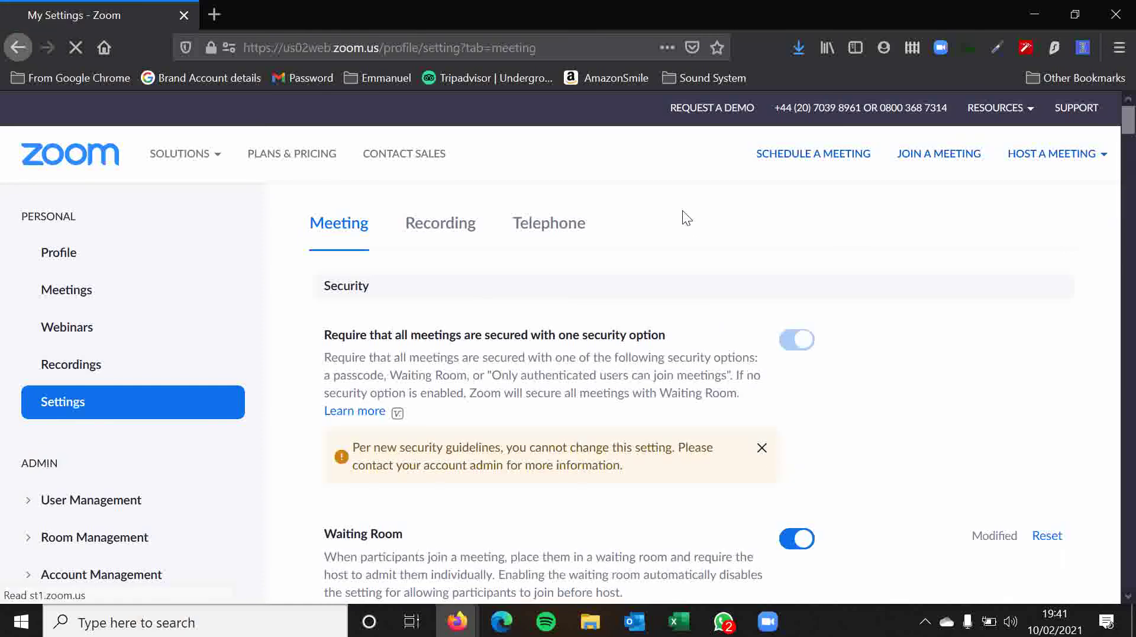